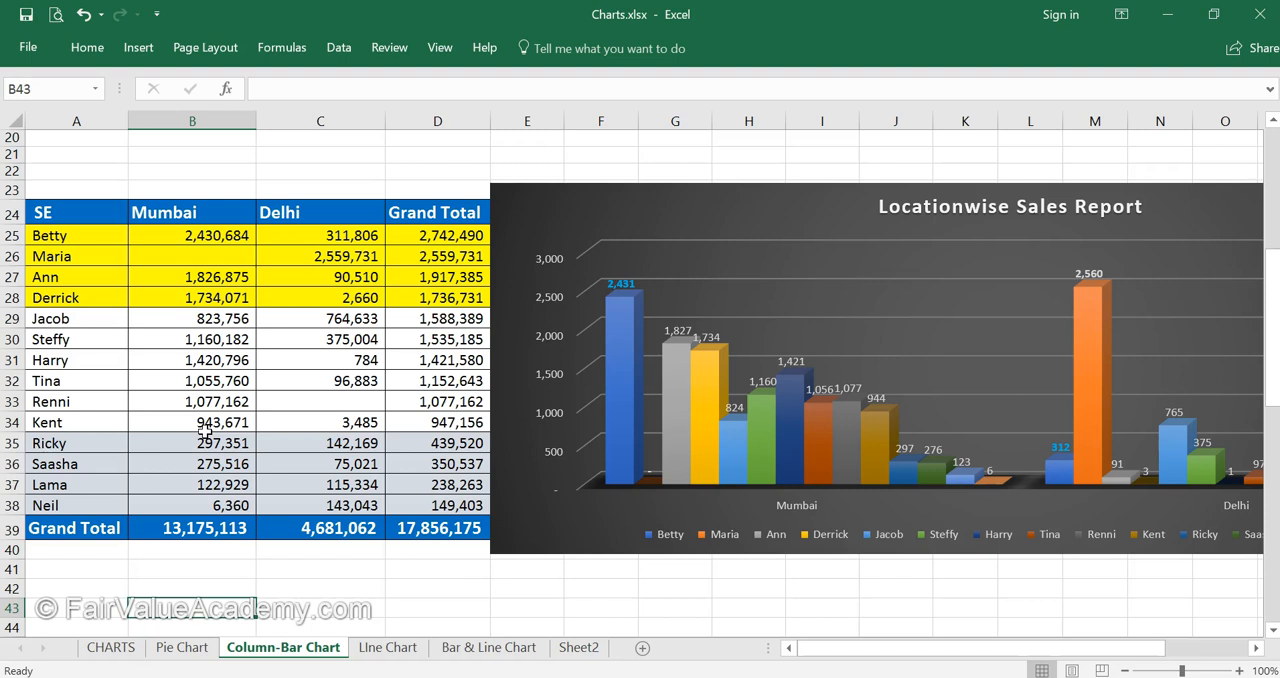
- Examine the four highest and four lowest salespeople's rows, their grand totals, and the monthly sales table on the LIne Chart sheet
left_click_drag(51, 443, 418, 505)
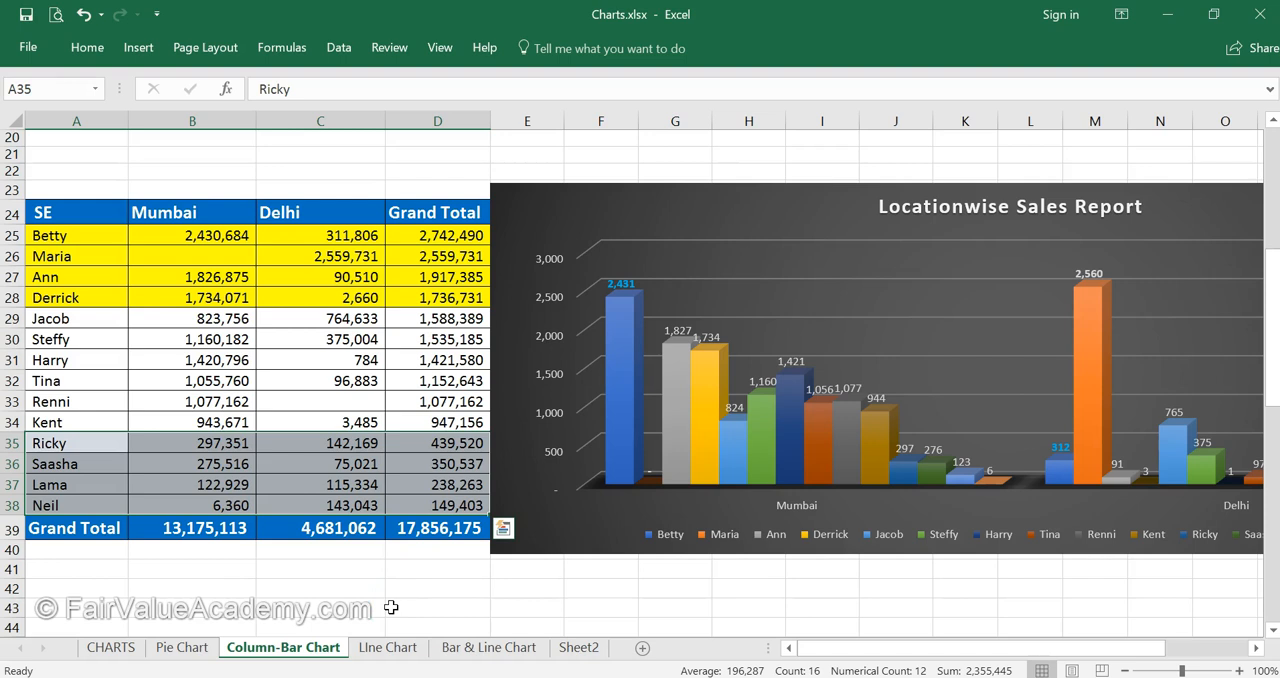
left_click(88, 296)
left_click_drag(82, 240, 442, 306)
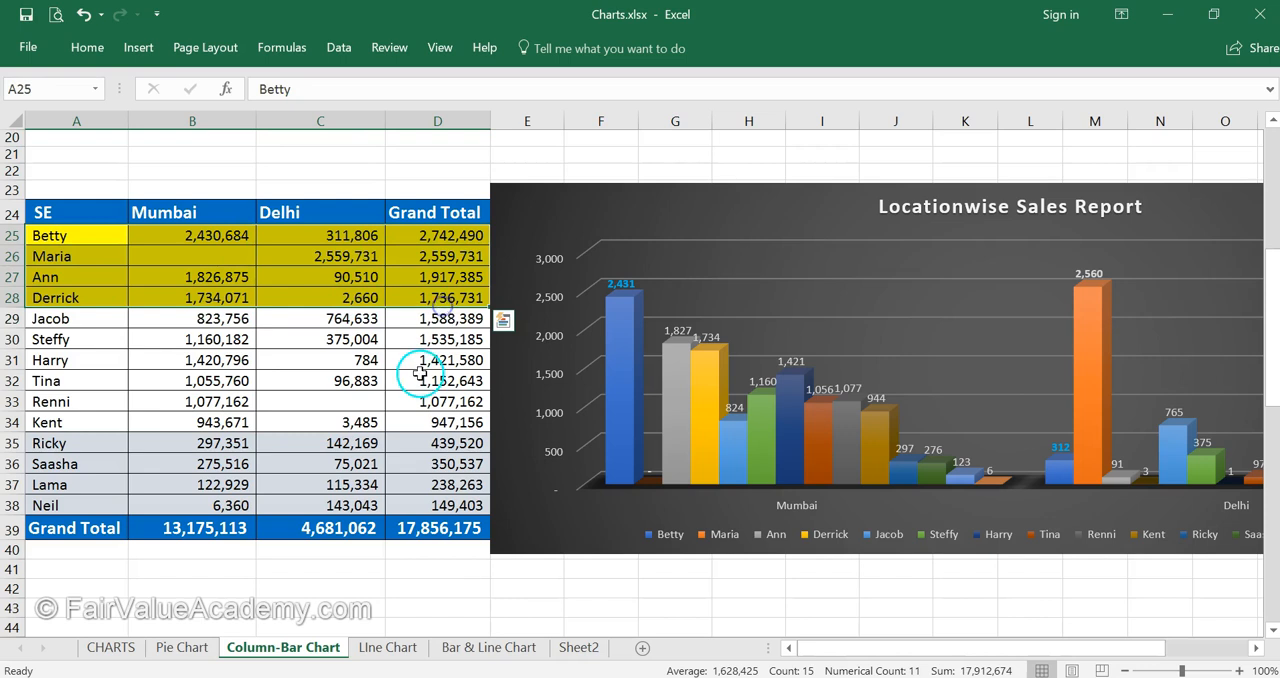
left_click(255, 514)
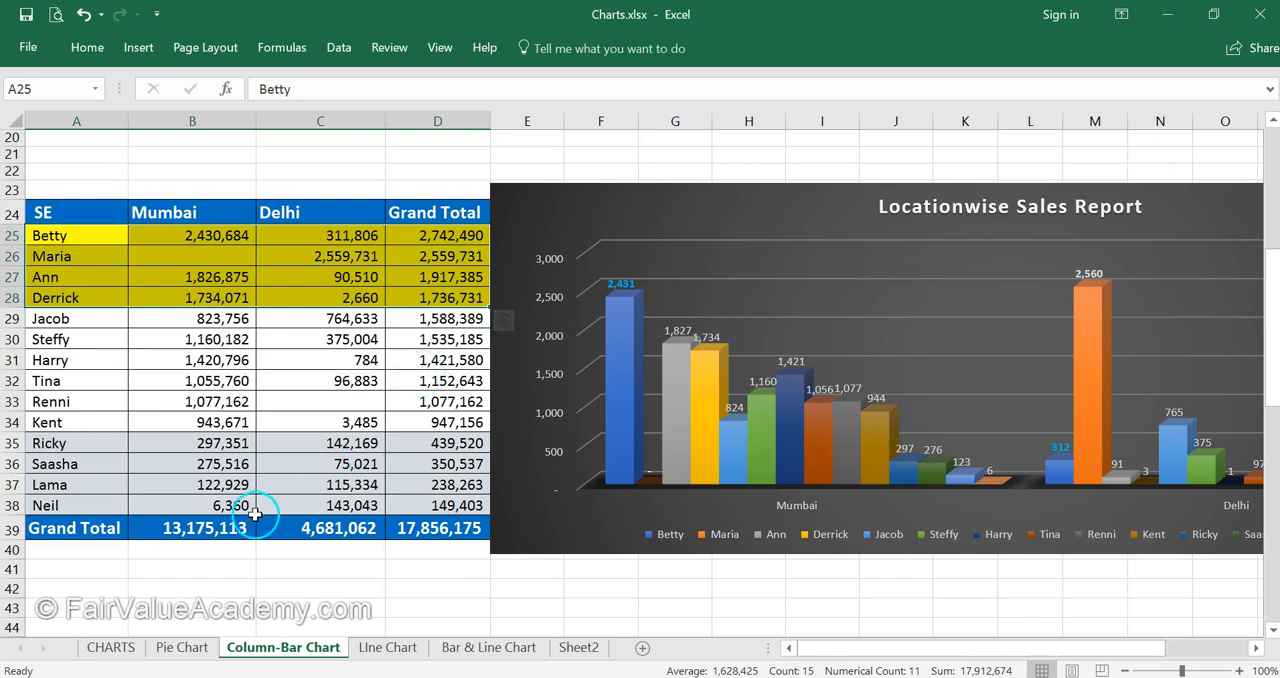
left_click(278, 590)
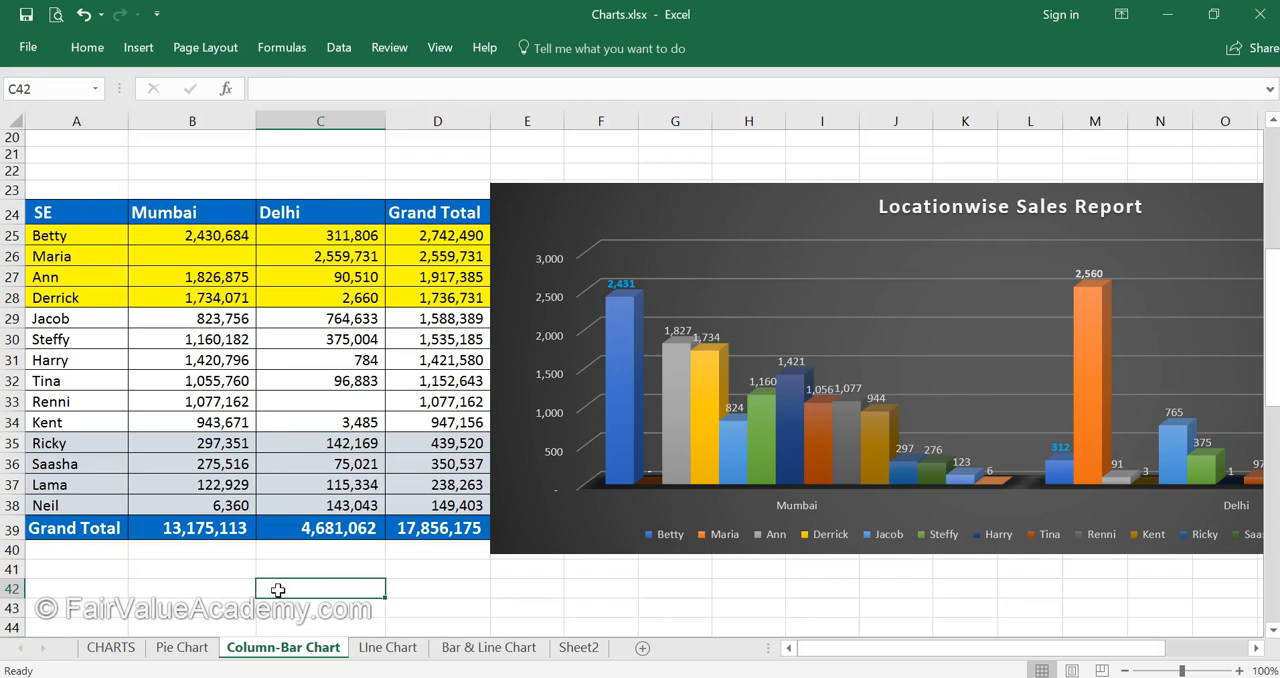
left_click(469, 502)
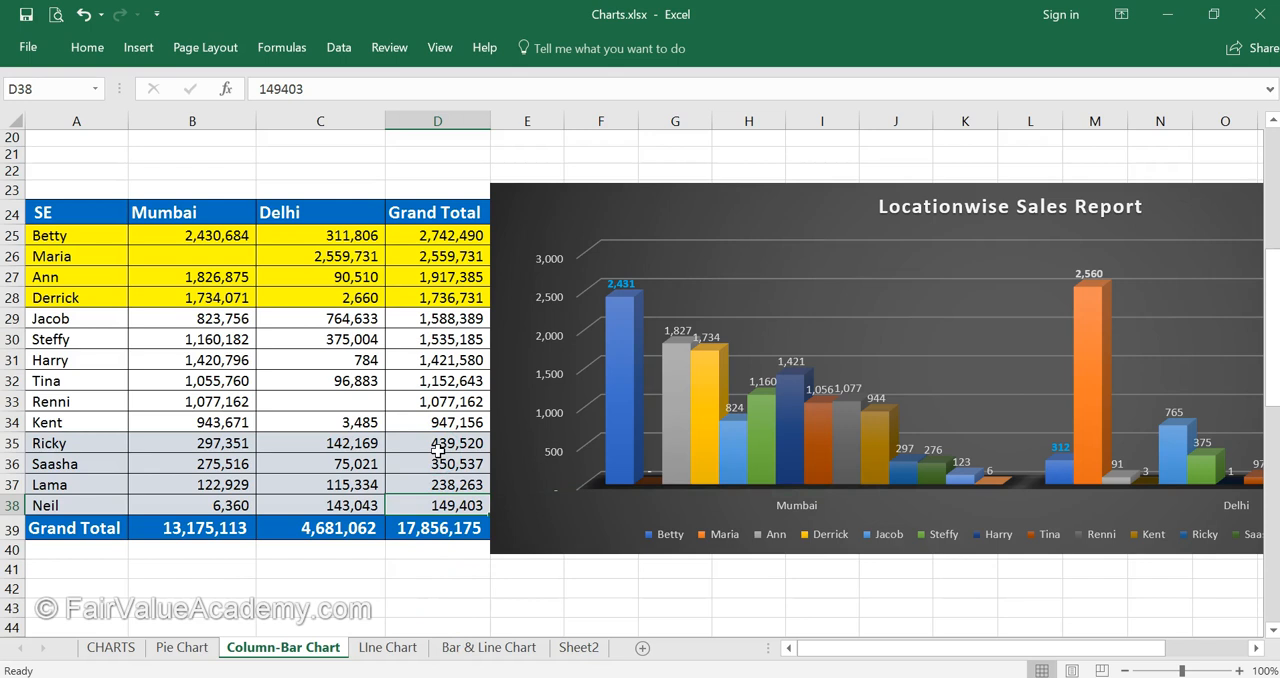
key("ctrl+Page_Down")
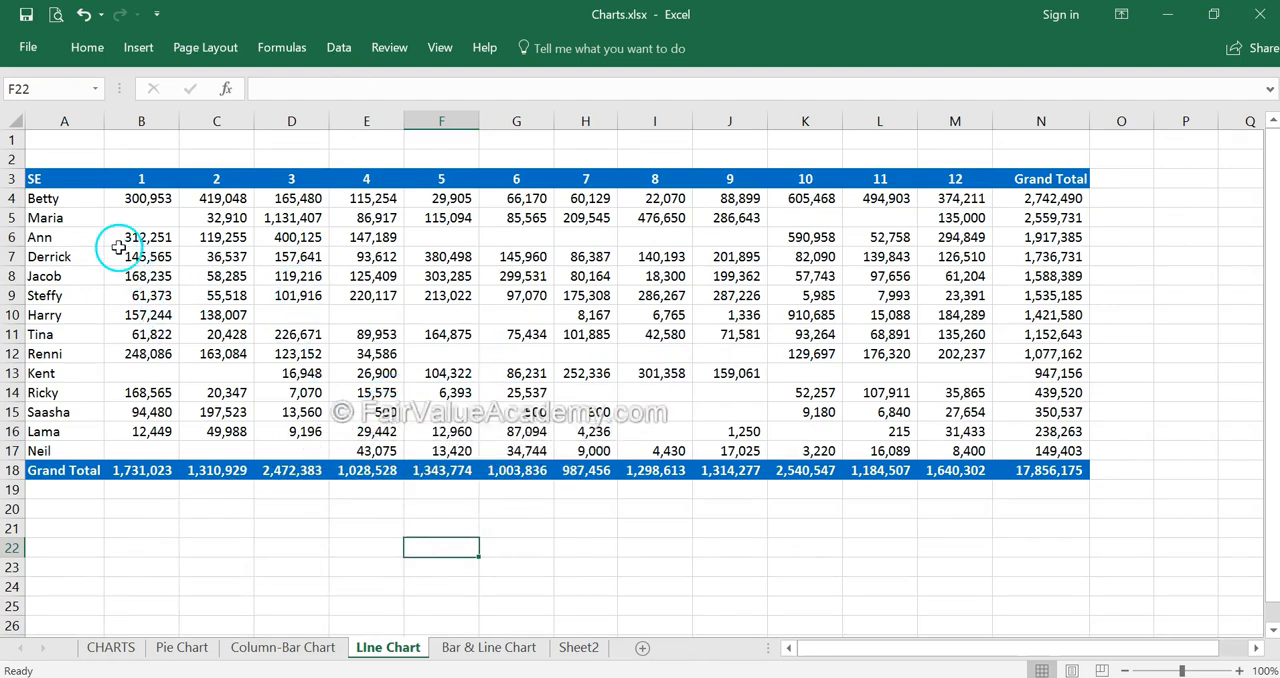
left_click(262, 648)
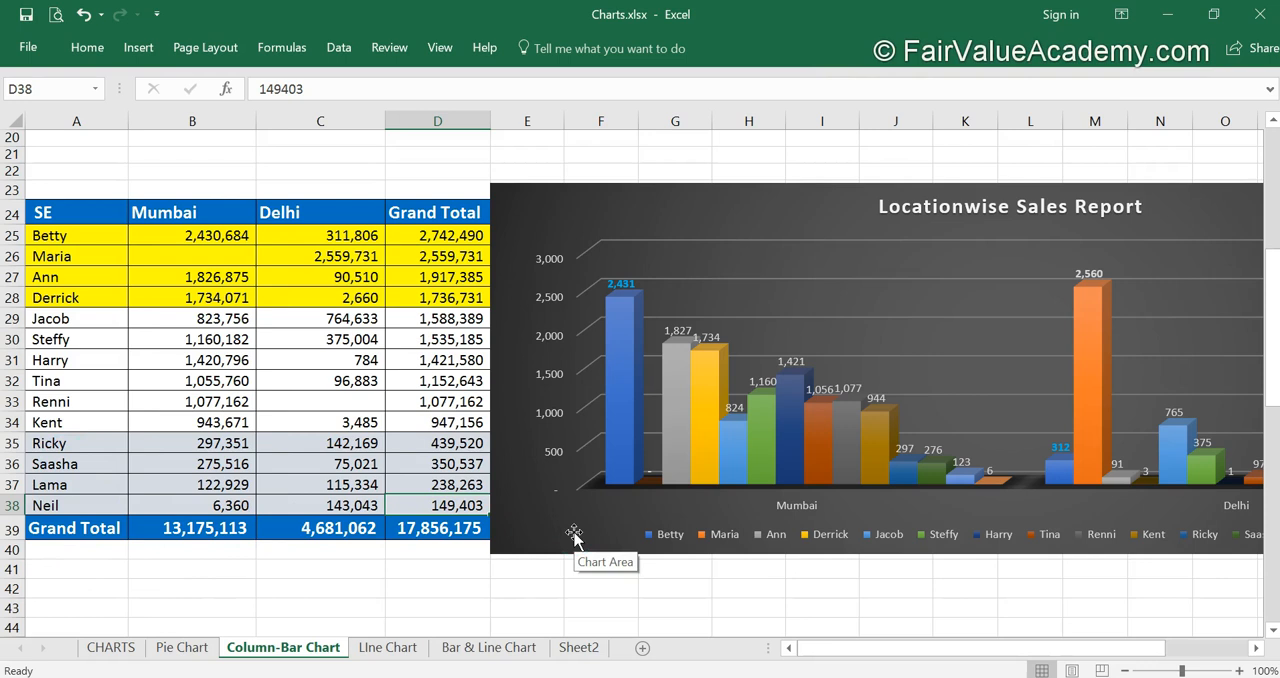
left_click(400, 522)
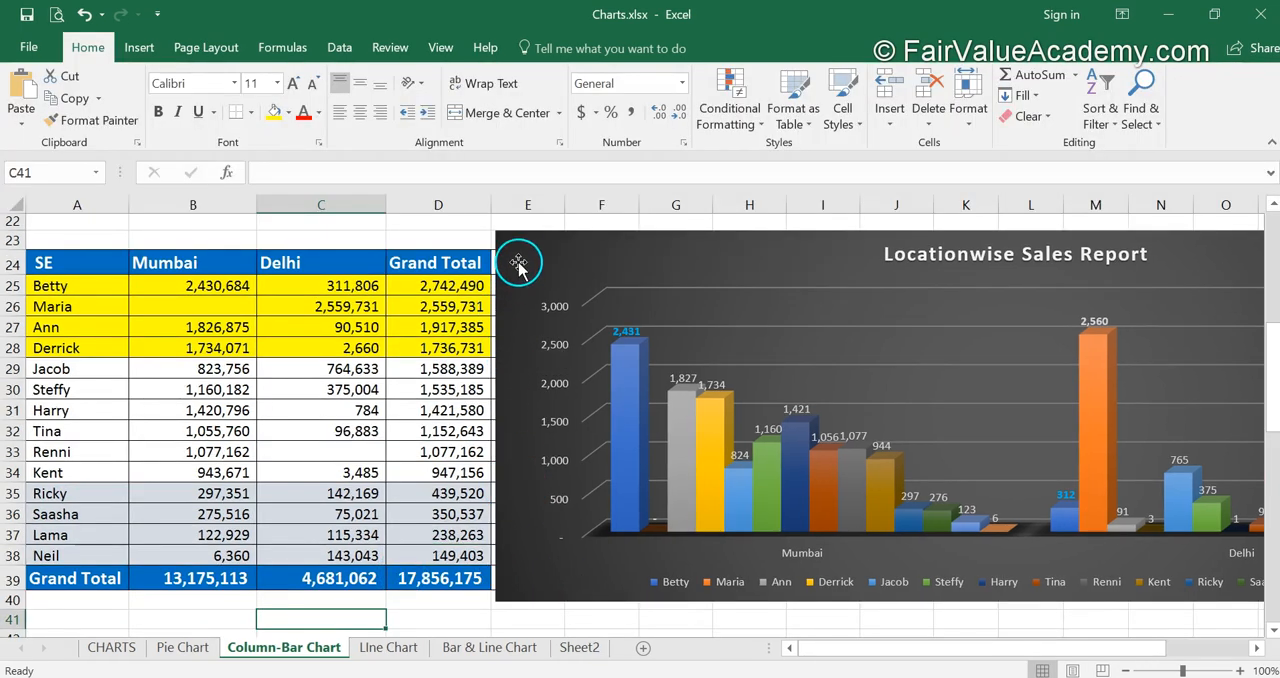
- Move the Locationwise Sales Report chart over the table's location columns and filter its series to the four salespeople in rows 35 to 38
left_click(511, 252)
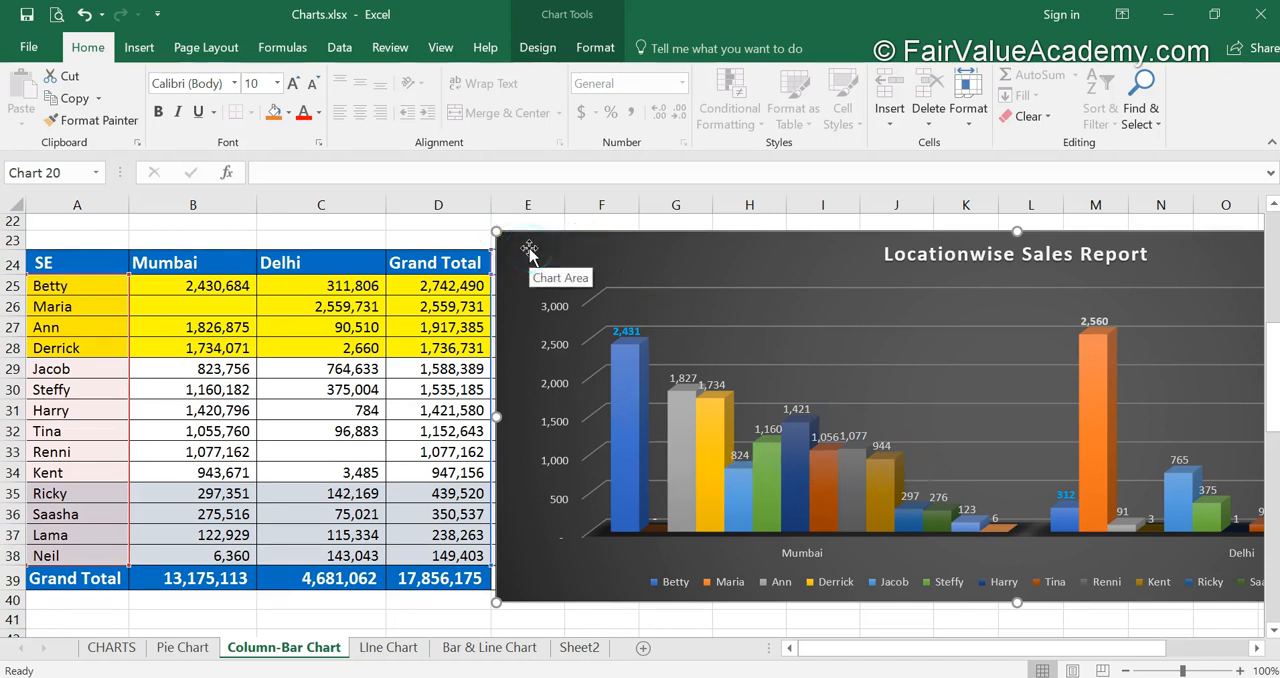
left_click_drag(529, 253, 186, 252)
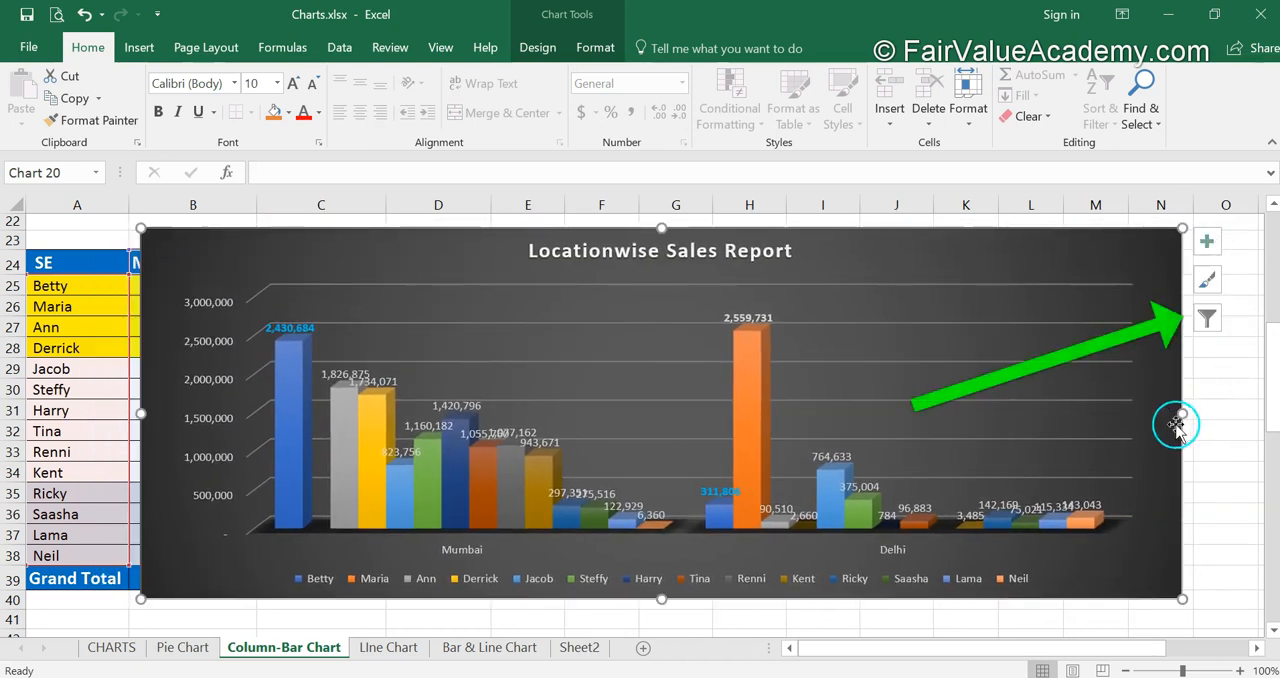
left_click(1214, 318)
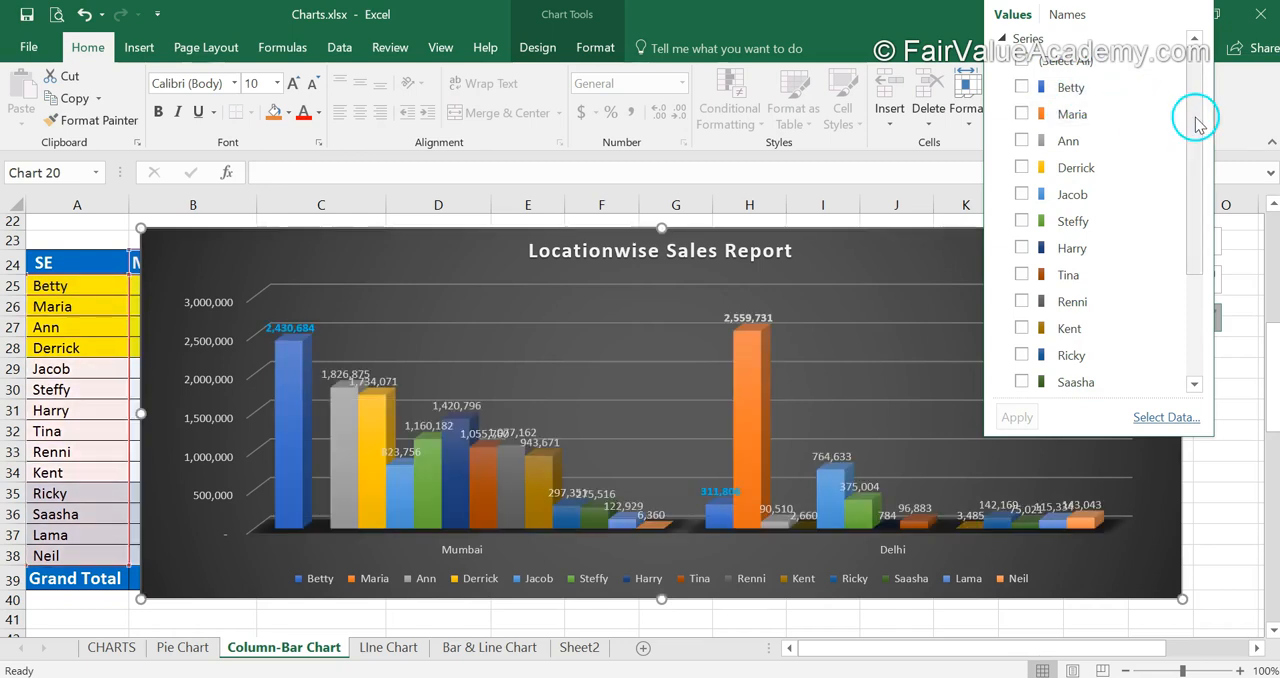
left_click_drag(1194, 114, 1197, 240)
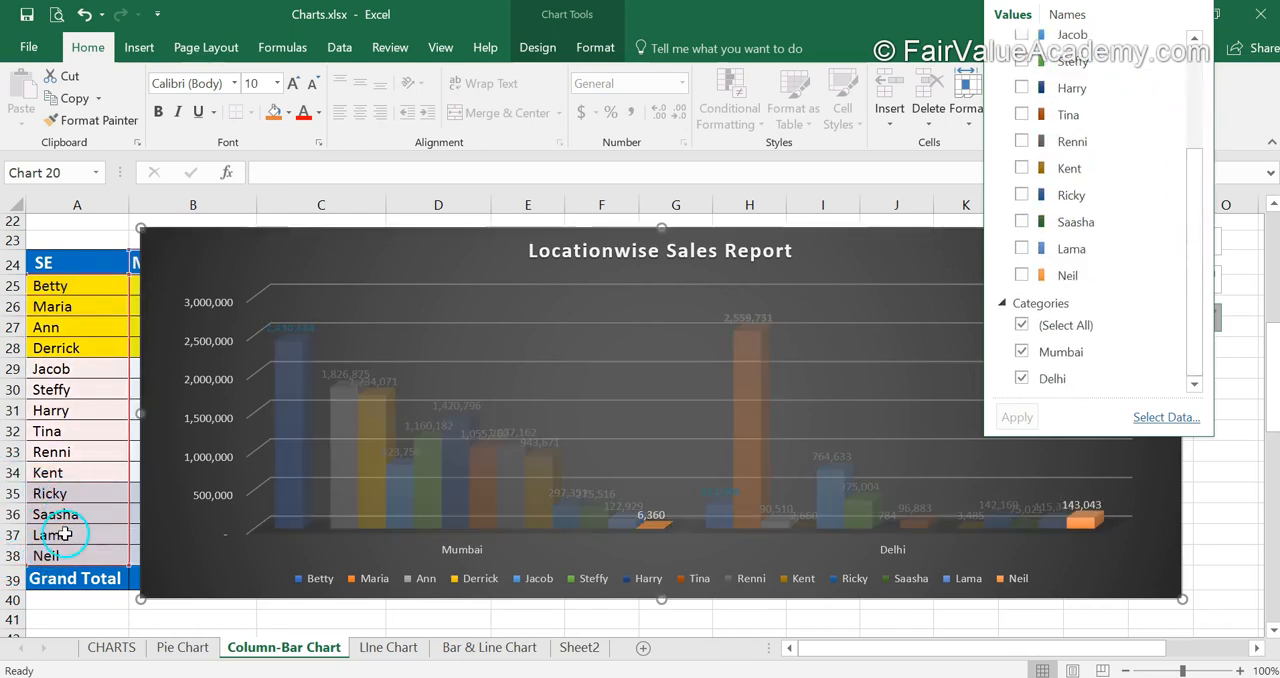
left_click(1022, 196)
left_click(1022, 222)
left_click(1022, 249)
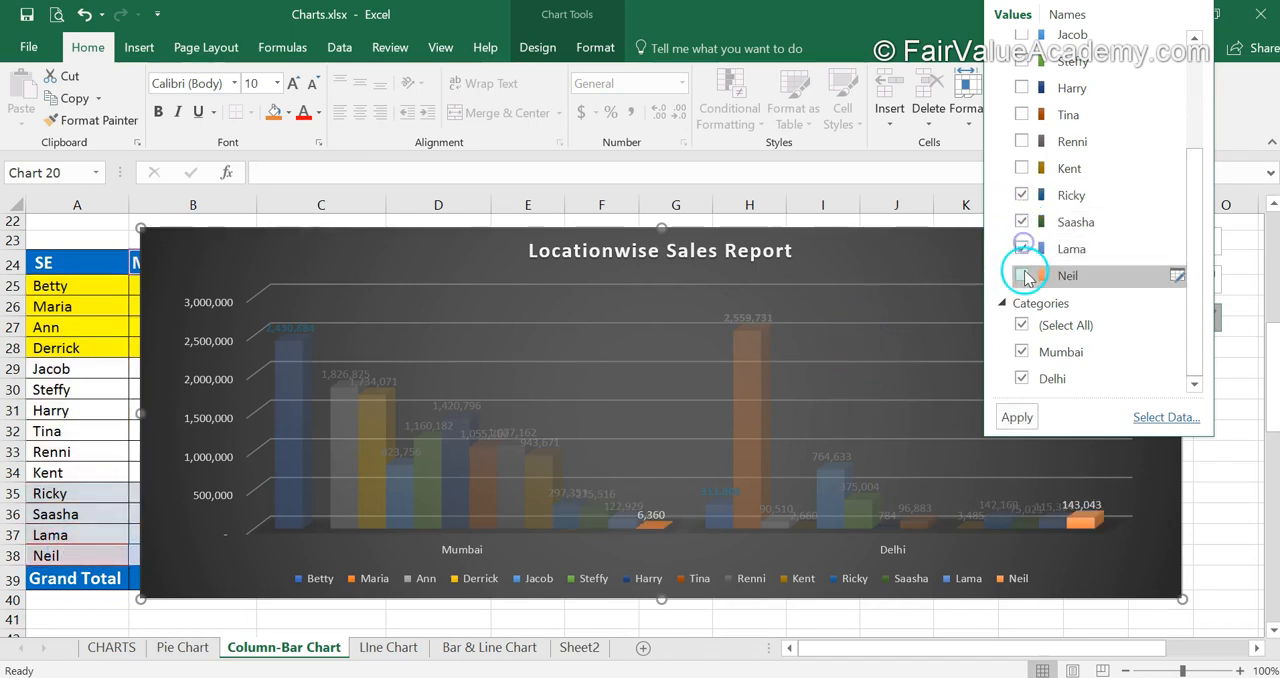
left_click(1022, 275)
left_click(1017, 417)
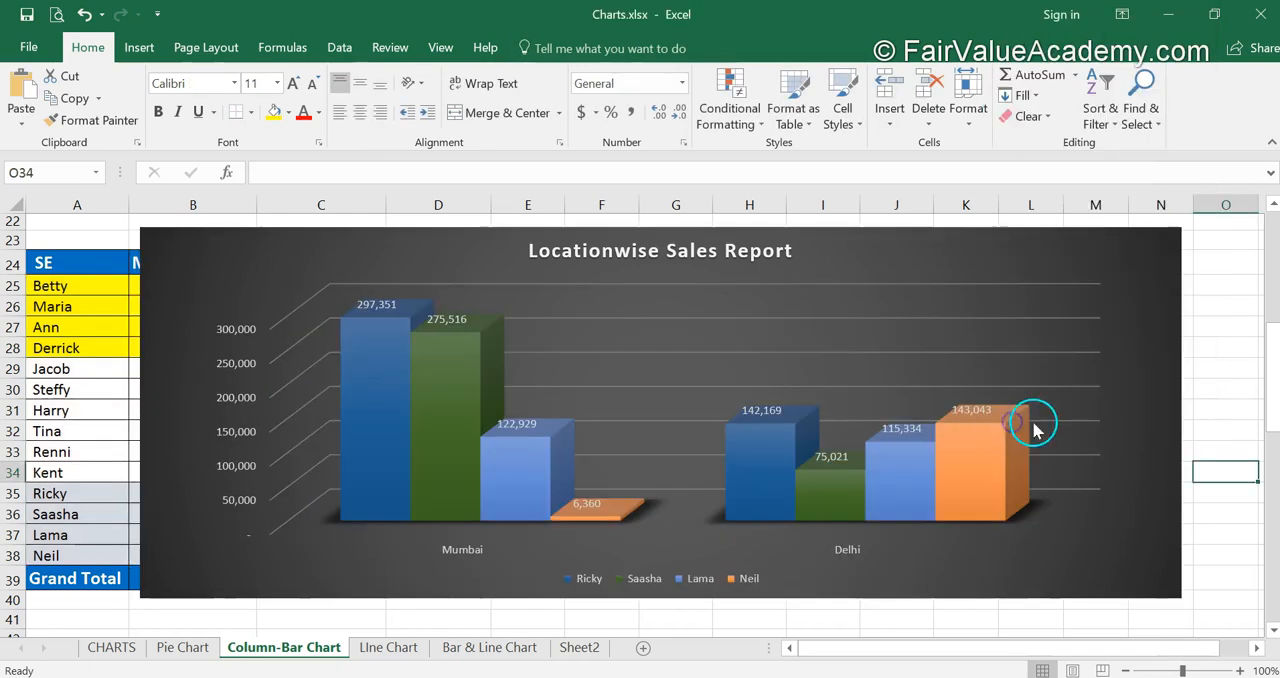
- Switch the chart's rows and columns so each salesperson is a category with Mumbai and Delhi as the series
mouse_move(360, 489)
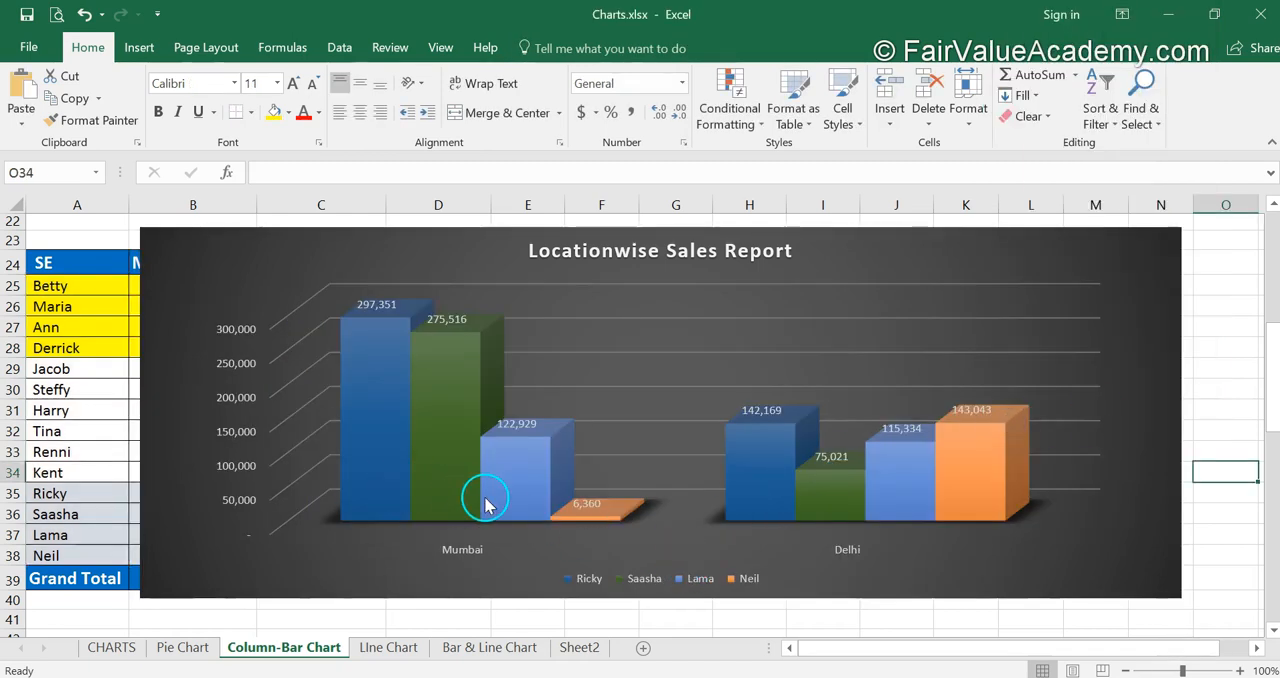
mouse_move(457, 410)
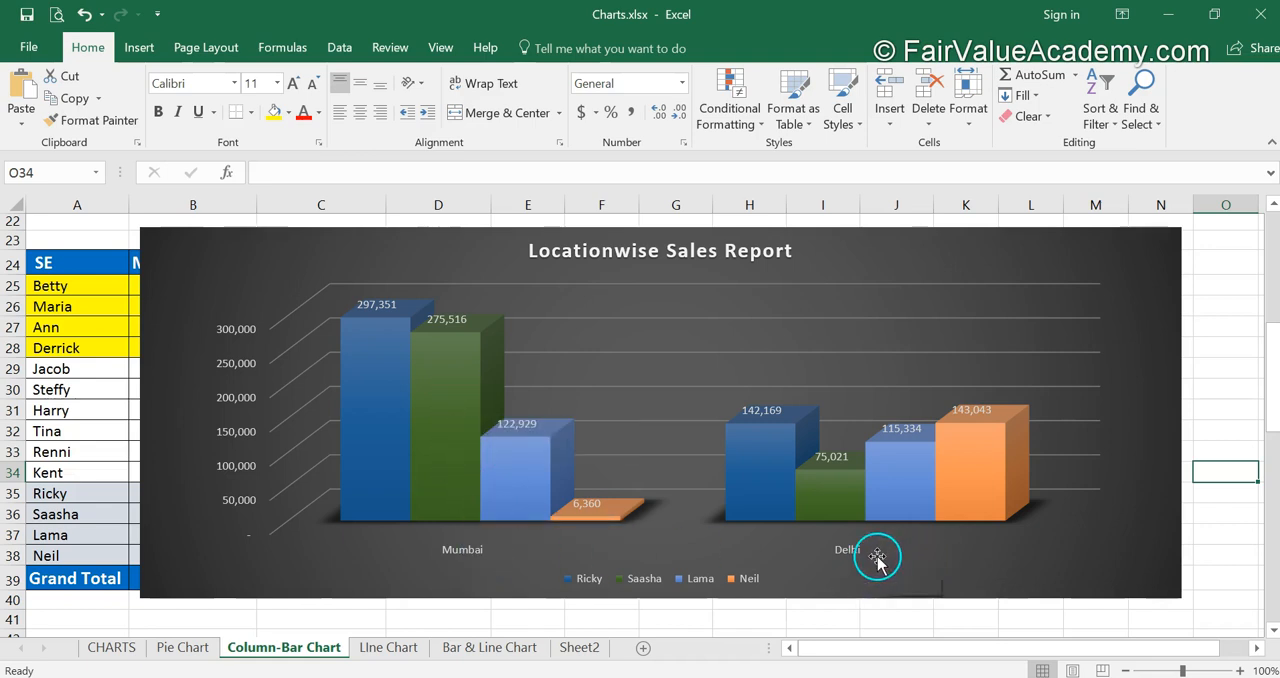
left_click(889, 245)
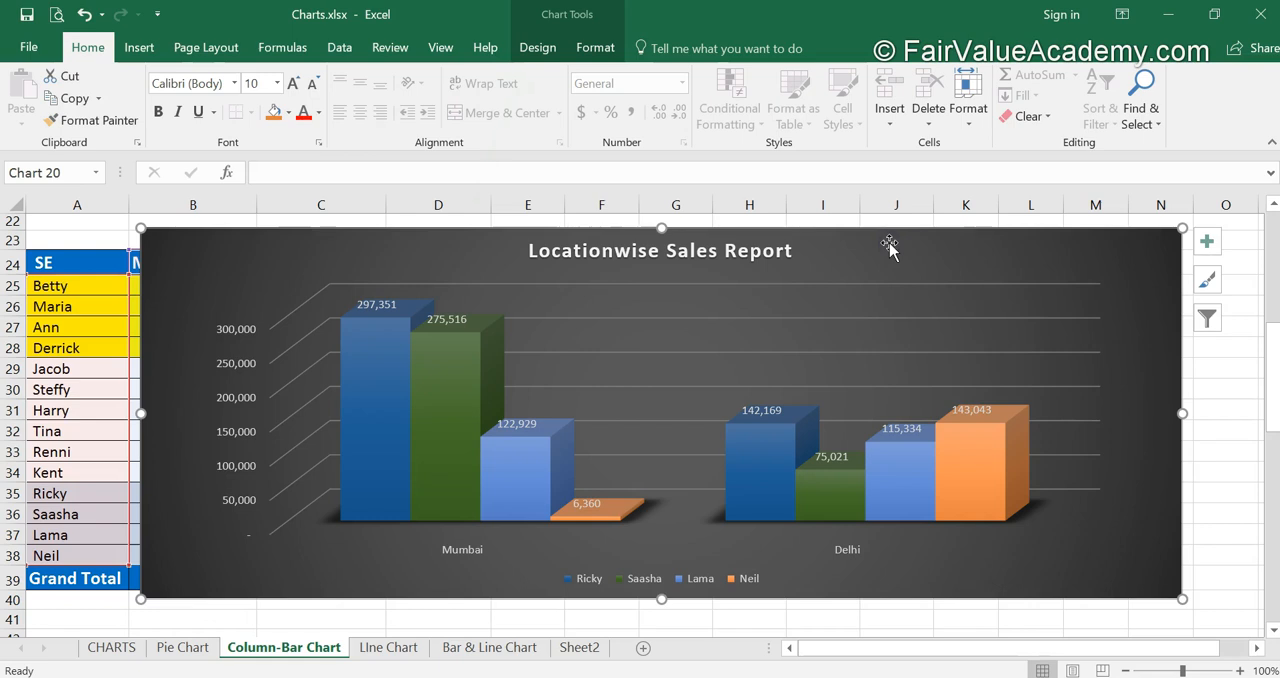
left_click(527, 47)
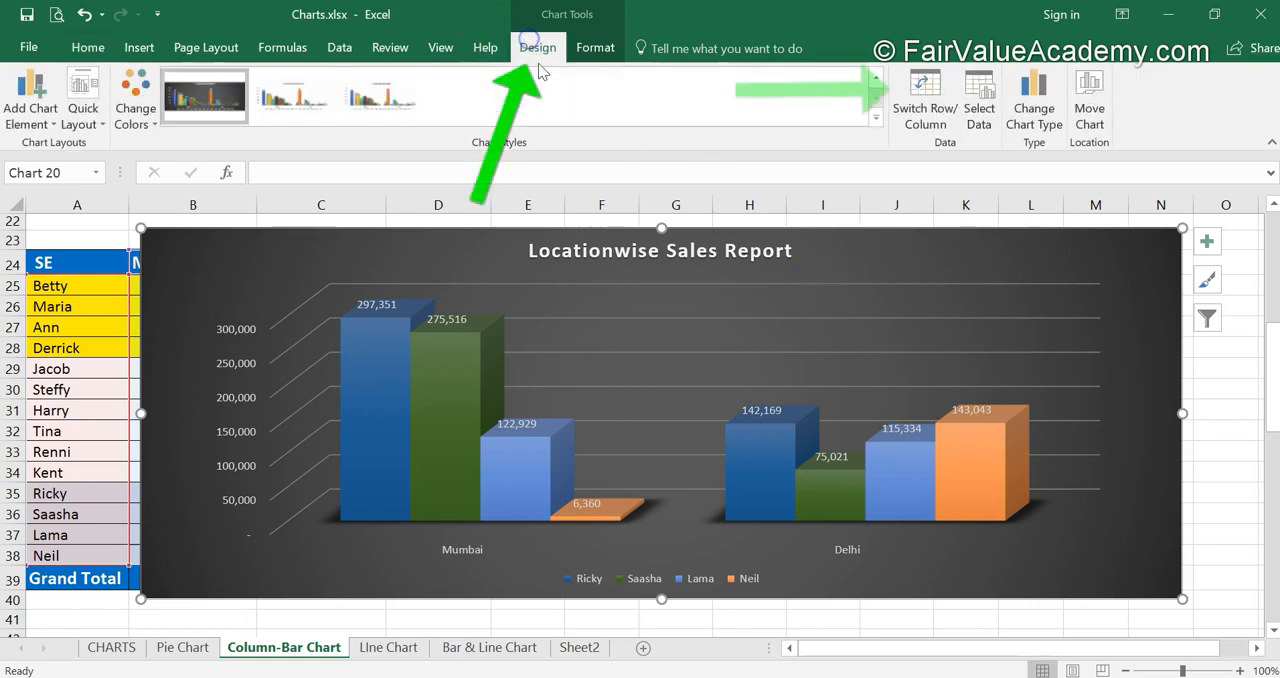
left_click(929, 115)
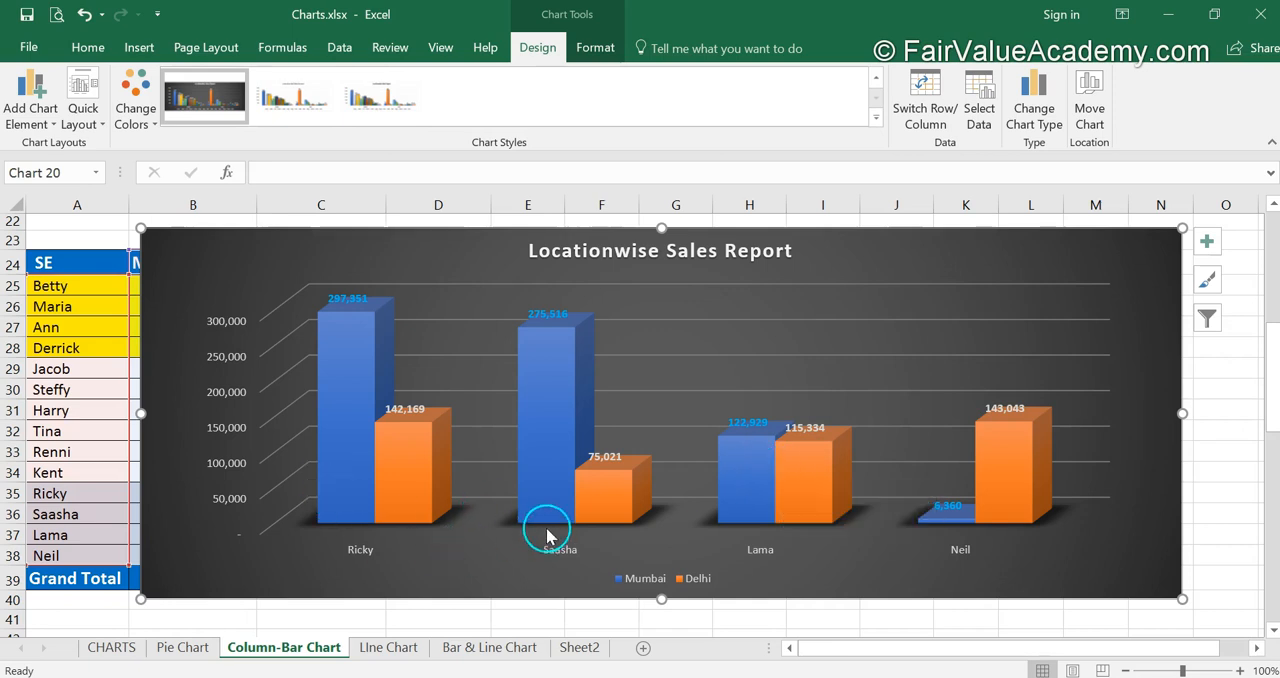
mouse_move(564, 529)
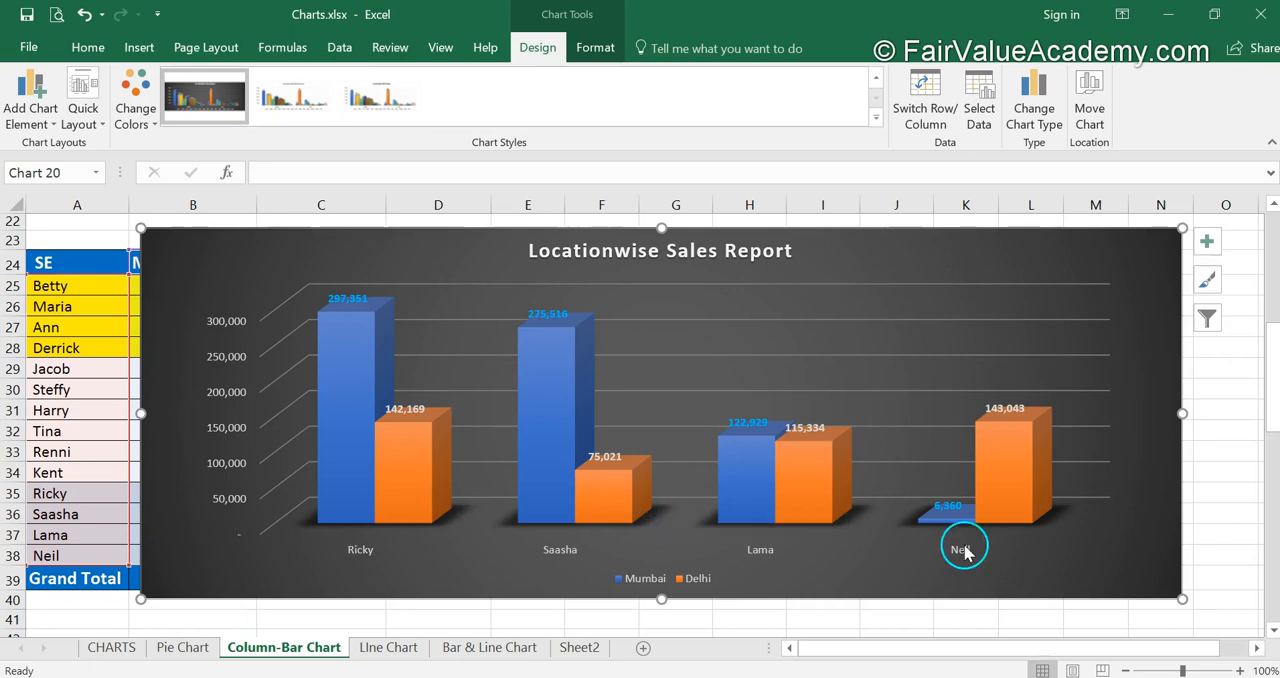
mouse_move(1005, 492)
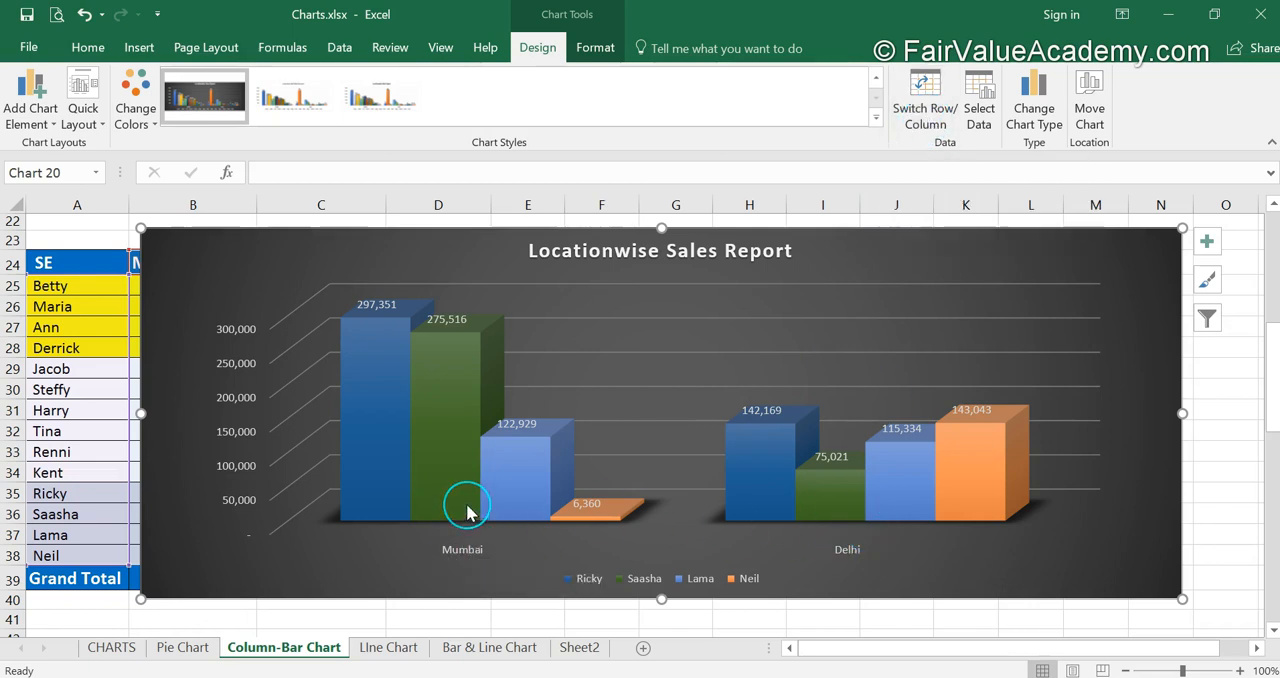
mouse_move(467, 512)
left_click(903, 132)
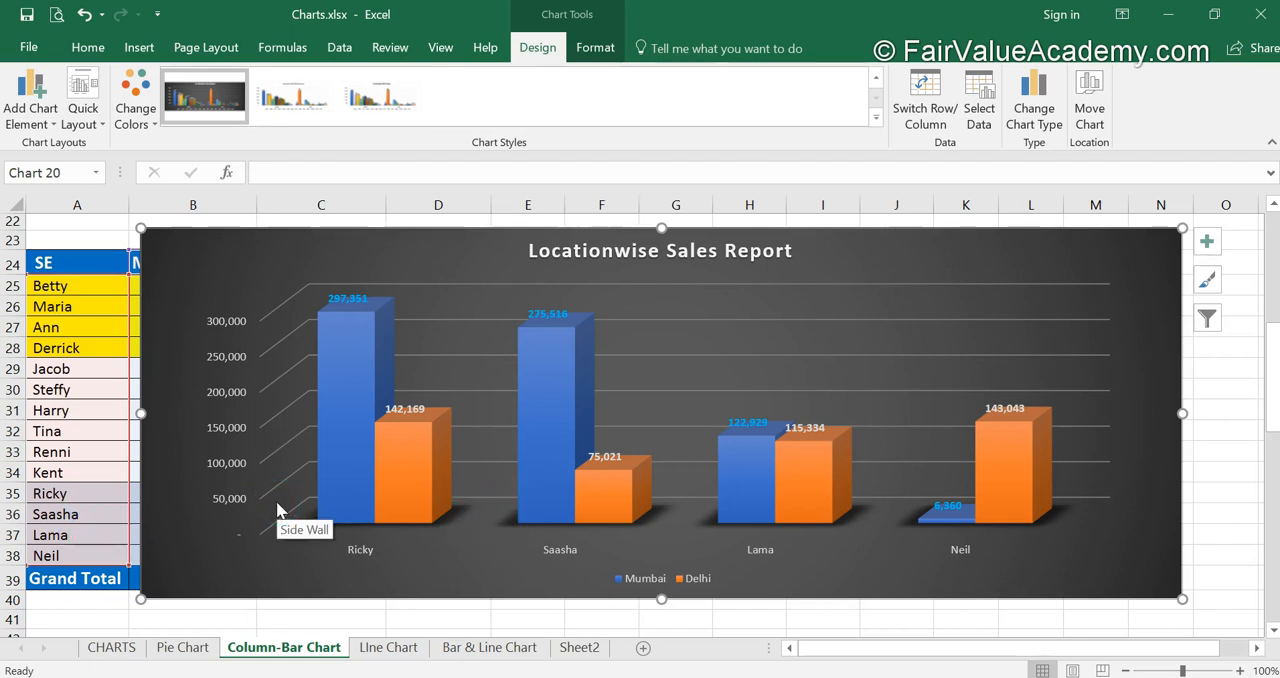
- On the LIne Chart sheet, insert a 2-D clustered column chart from the monthly sales data in A3:M17
key("ctrl+Page_Down")
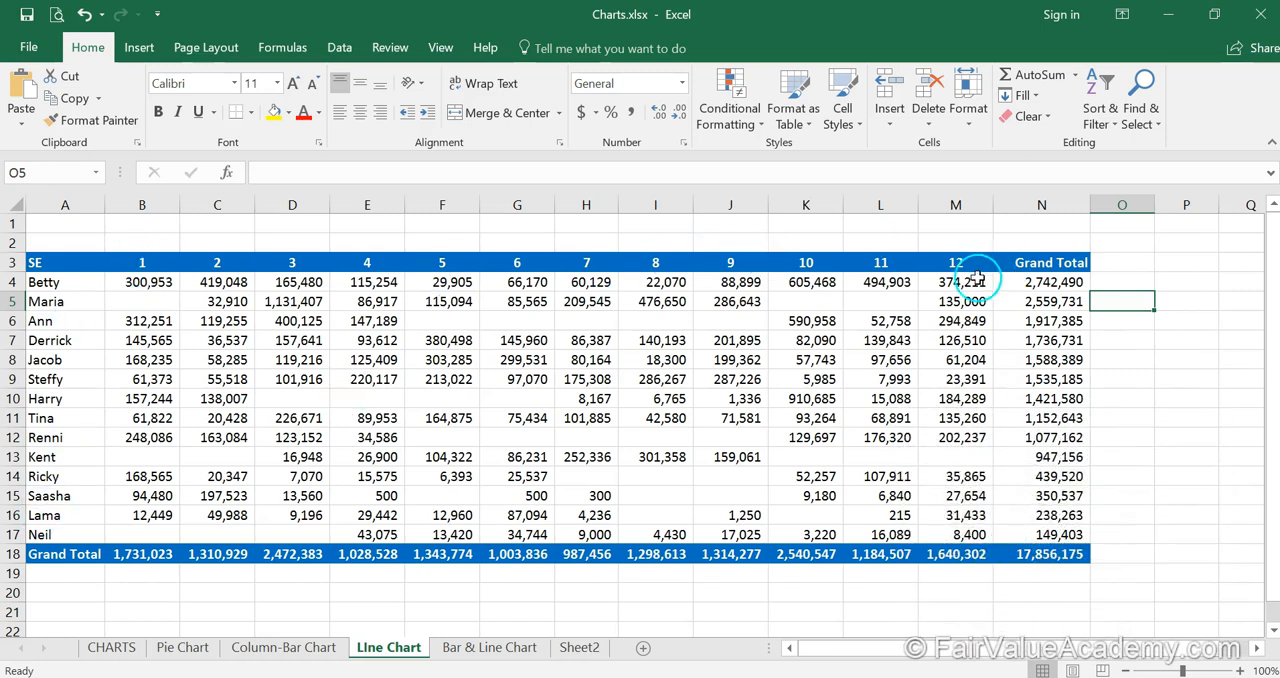
left_click_drag(36, 262, 930, 535)
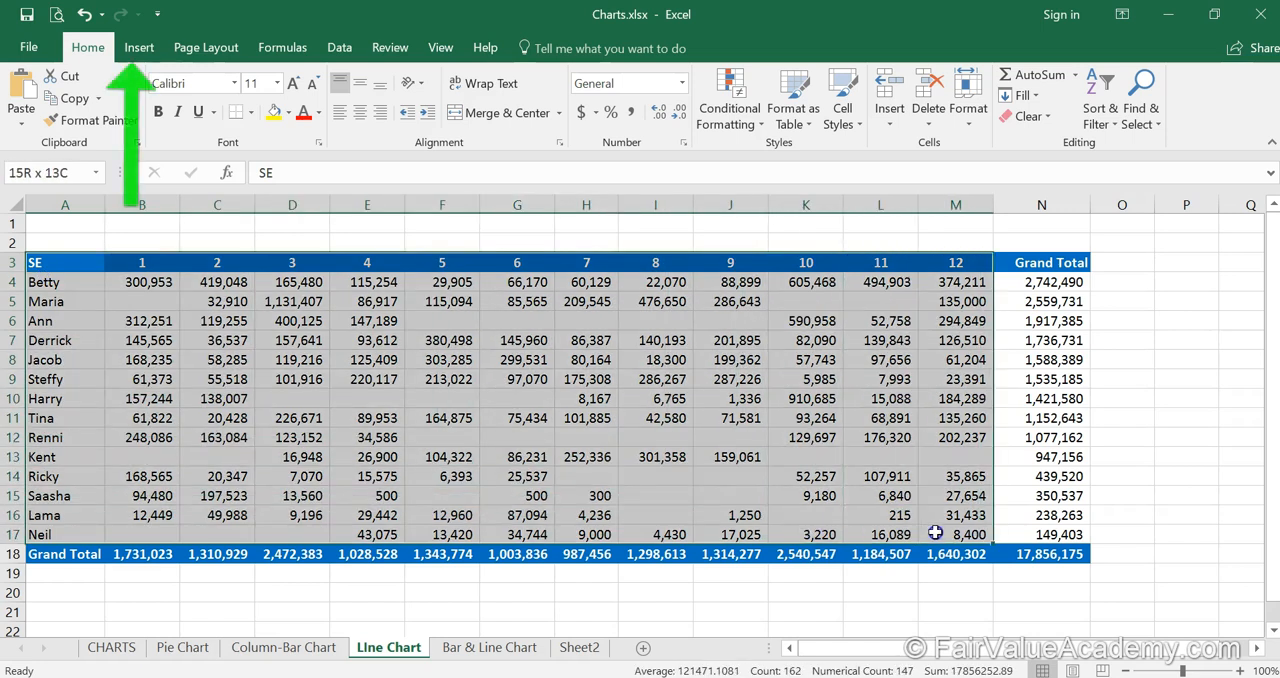
left_click(150, 50)
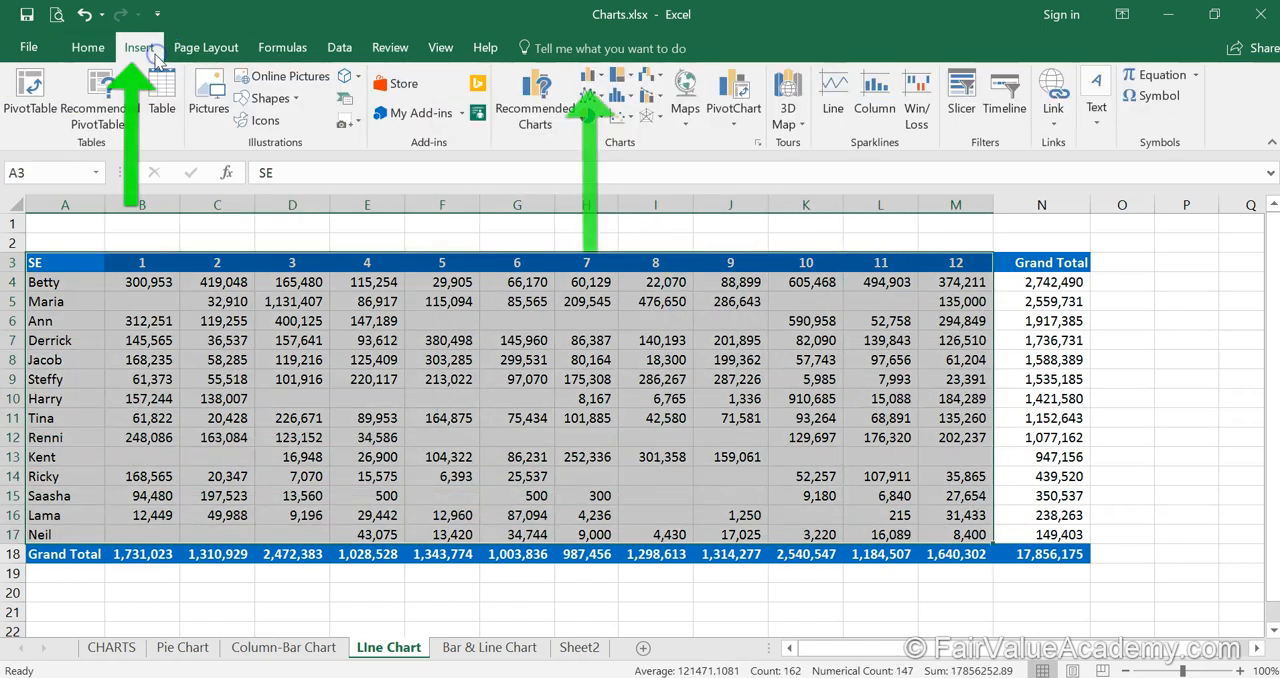
left_click(598, 76)
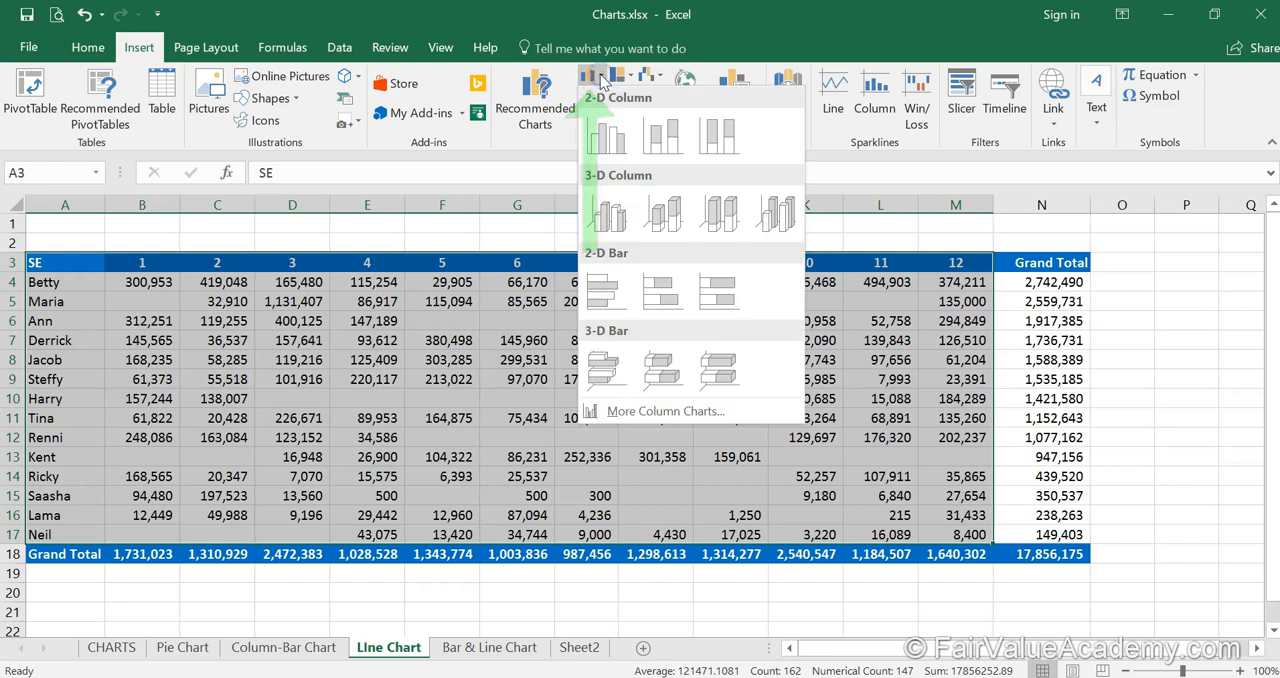
left_click(611, 134)
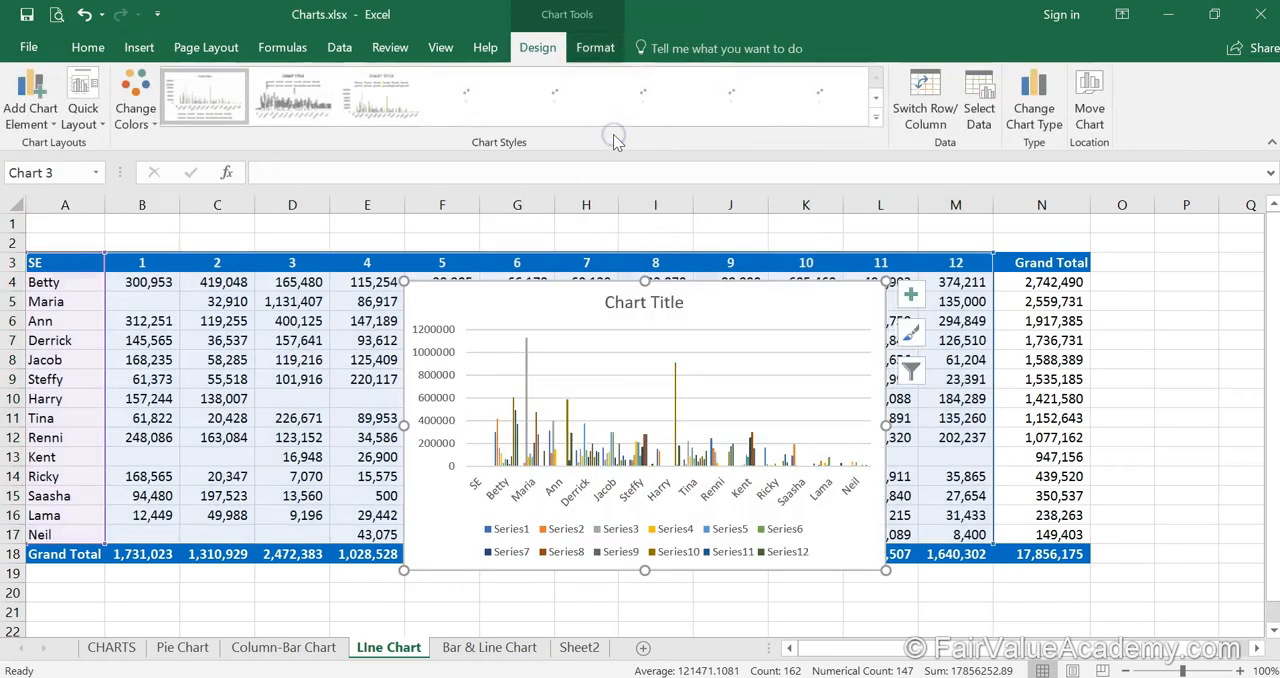
- Enlarge the new column chart to span about columns B to P and rows 1 to 20, and apply the dark background chart style
left_click_drag(400, 410, 102, 407)
left_click_drag(903, 412, 1198, 398)
left_click_drag(650, 281, 652, 222)
left_click_drag(651, 569, 650, 611)
left_click(817, 88)
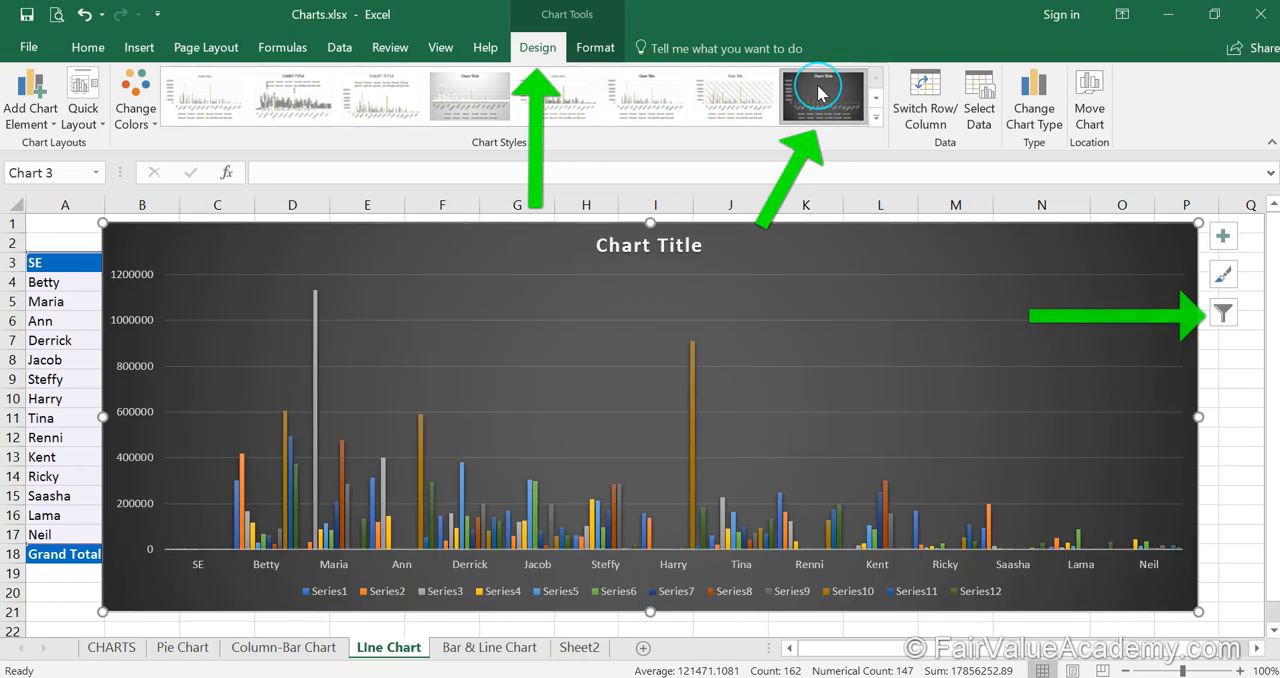
- Filter the column chart's categories to only the four salespeople in rows 4 to 7, keeping all twelve series
left_click(1234, 314)
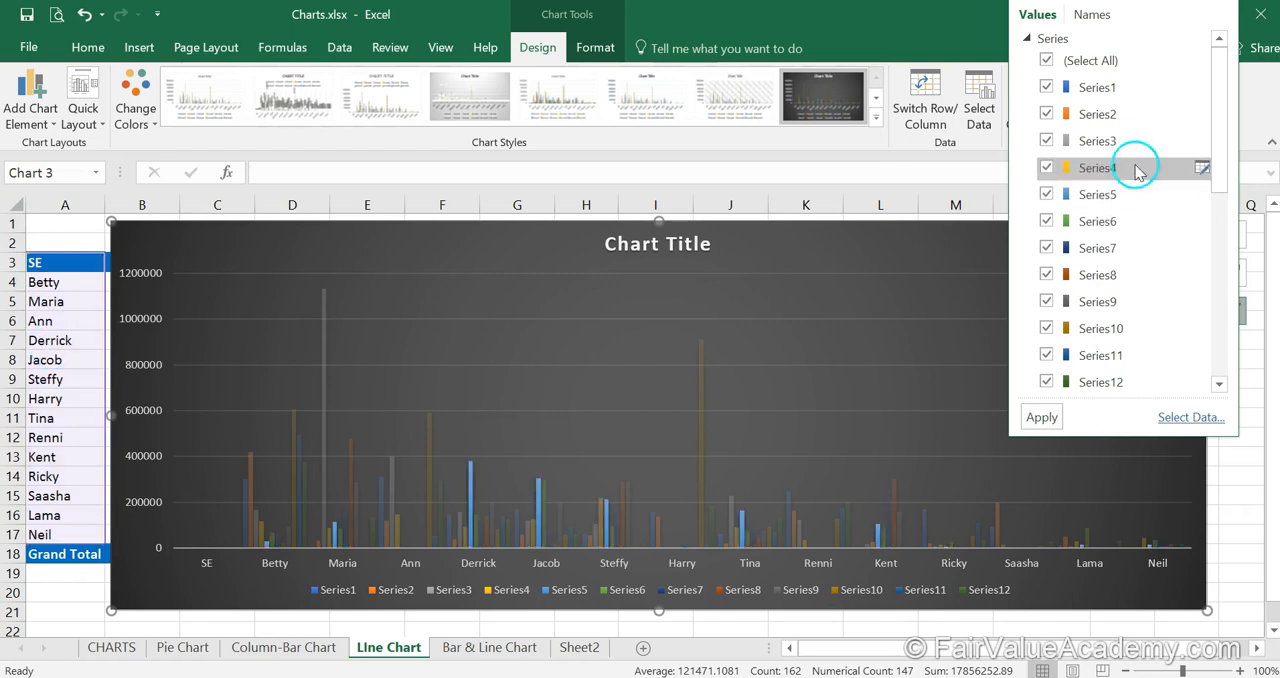
left_click_drag(1215, 92, 1228, 217)
left_click(1088, 133)
left_click(1050, 118)
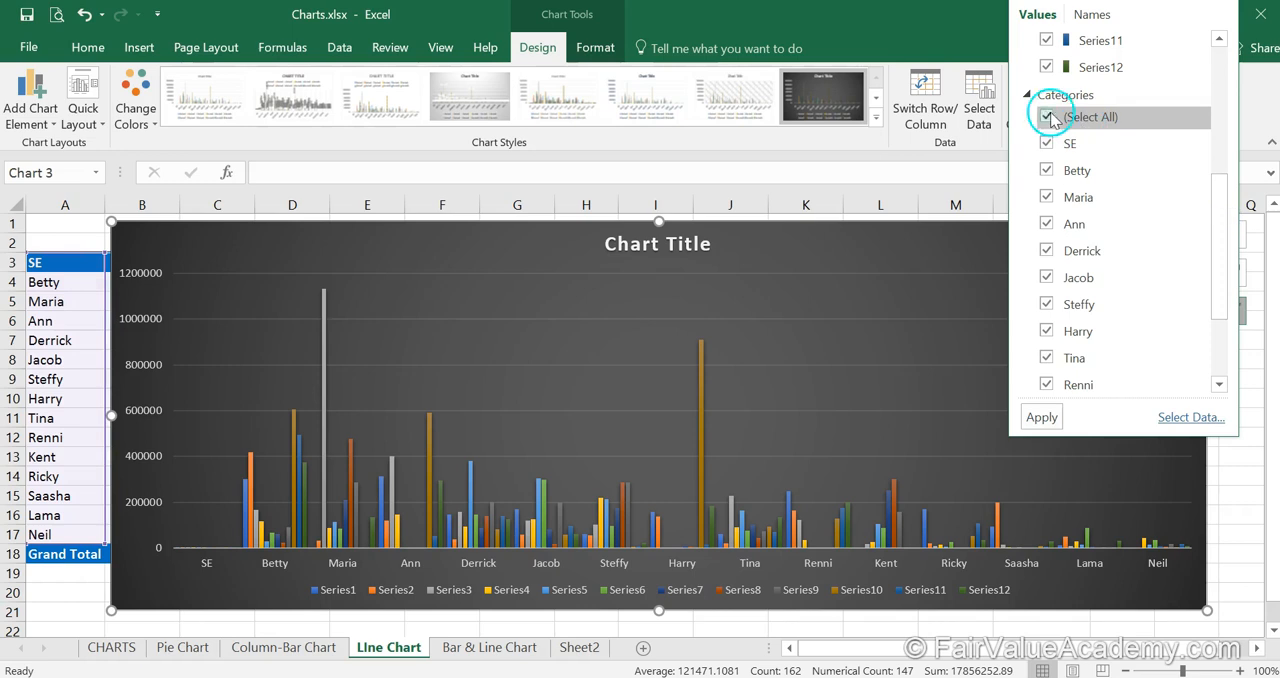
left_click(1046, 170)
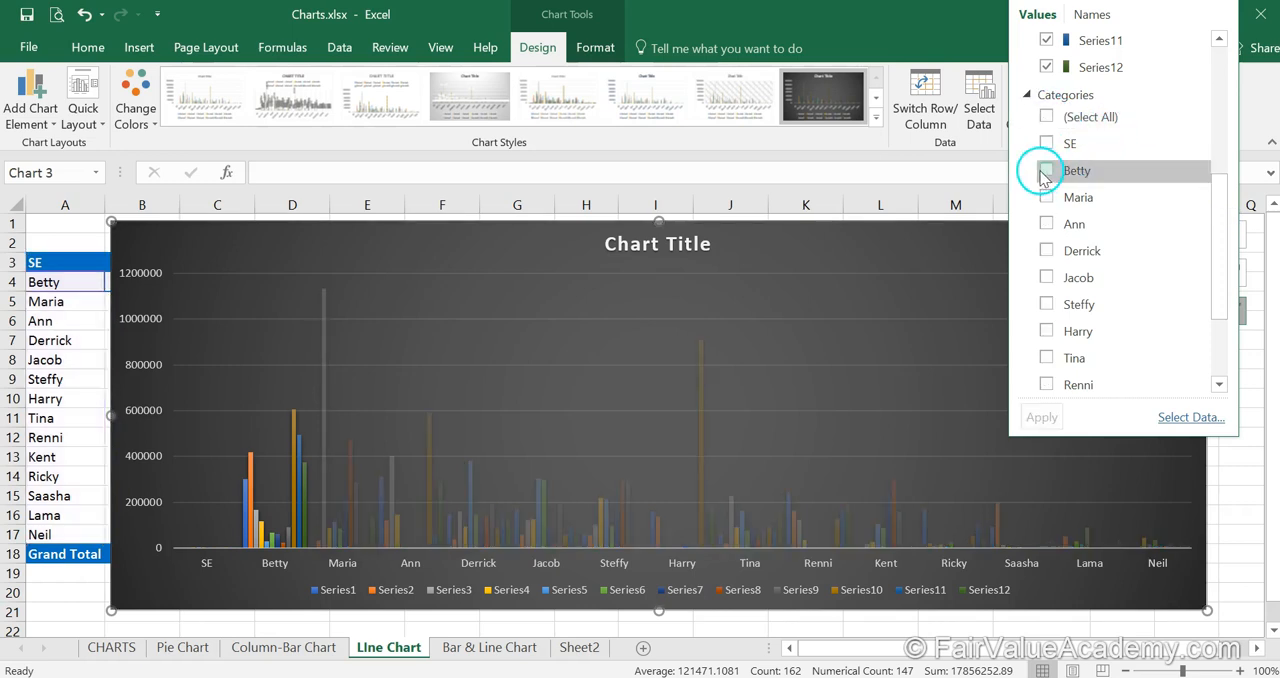
left_click(1050, 197)
left_click(1047, 224)
left_click(1047, 250)
left_click(1168, 422)
left_click(1056, 430)
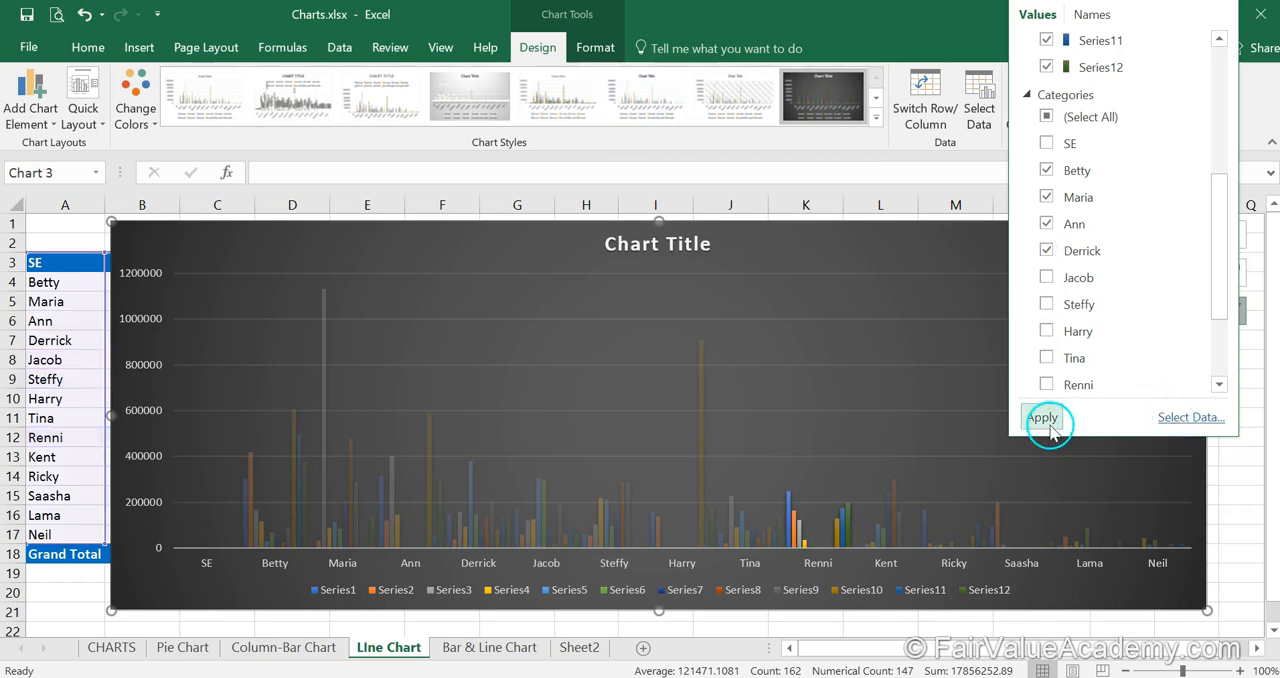
left_click(1050, 425)
left_click(1240, 496)
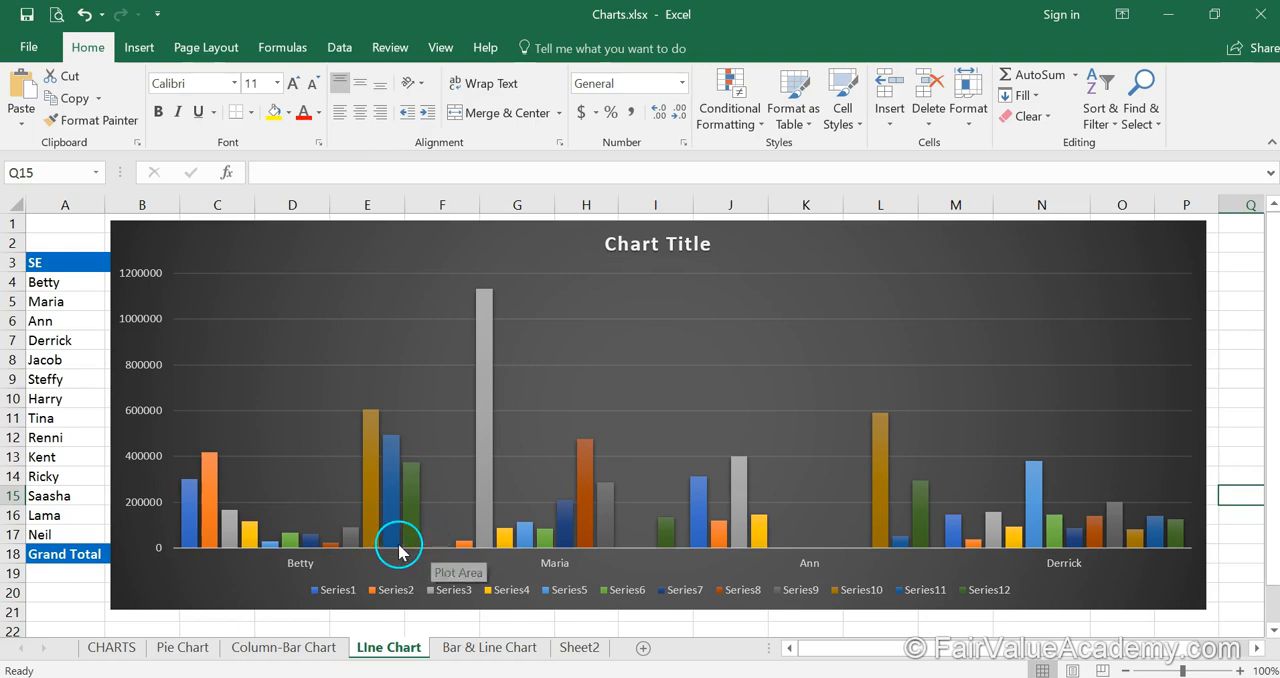
- Add primary major vertical gridlines to the column chart to separate the four salespeople's groups, and deselect the chart
left_click(1190, 241)
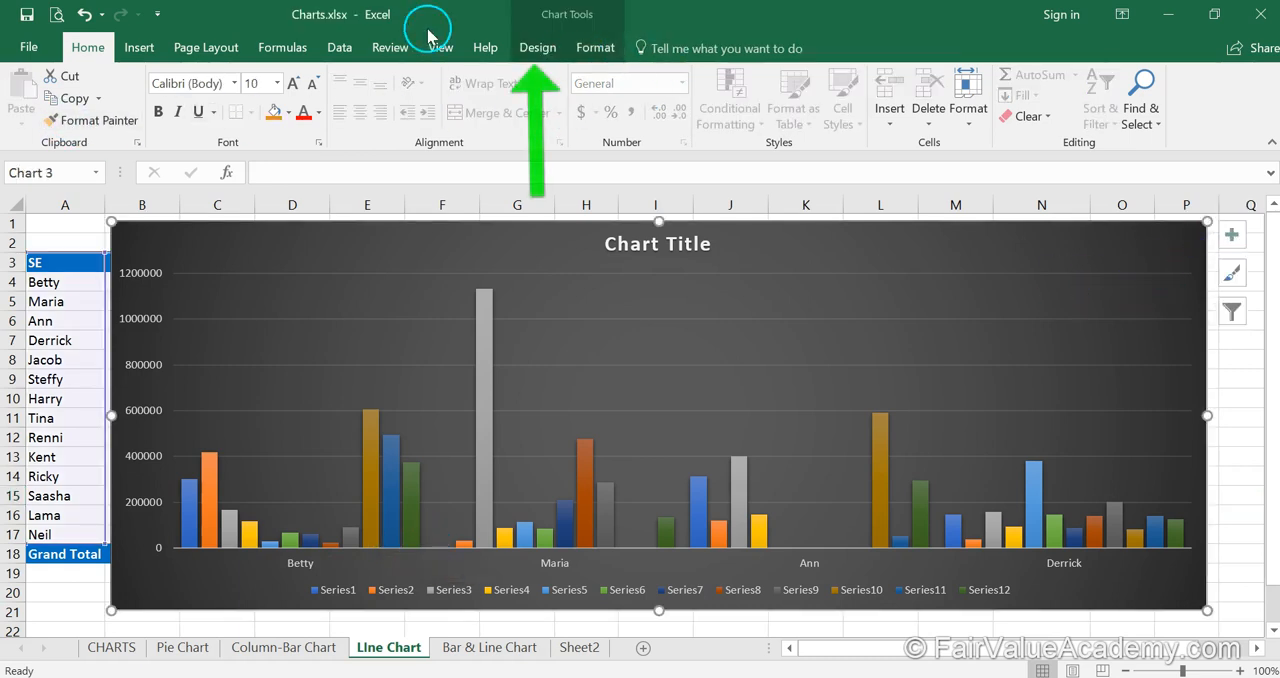
left_click(535, 46)
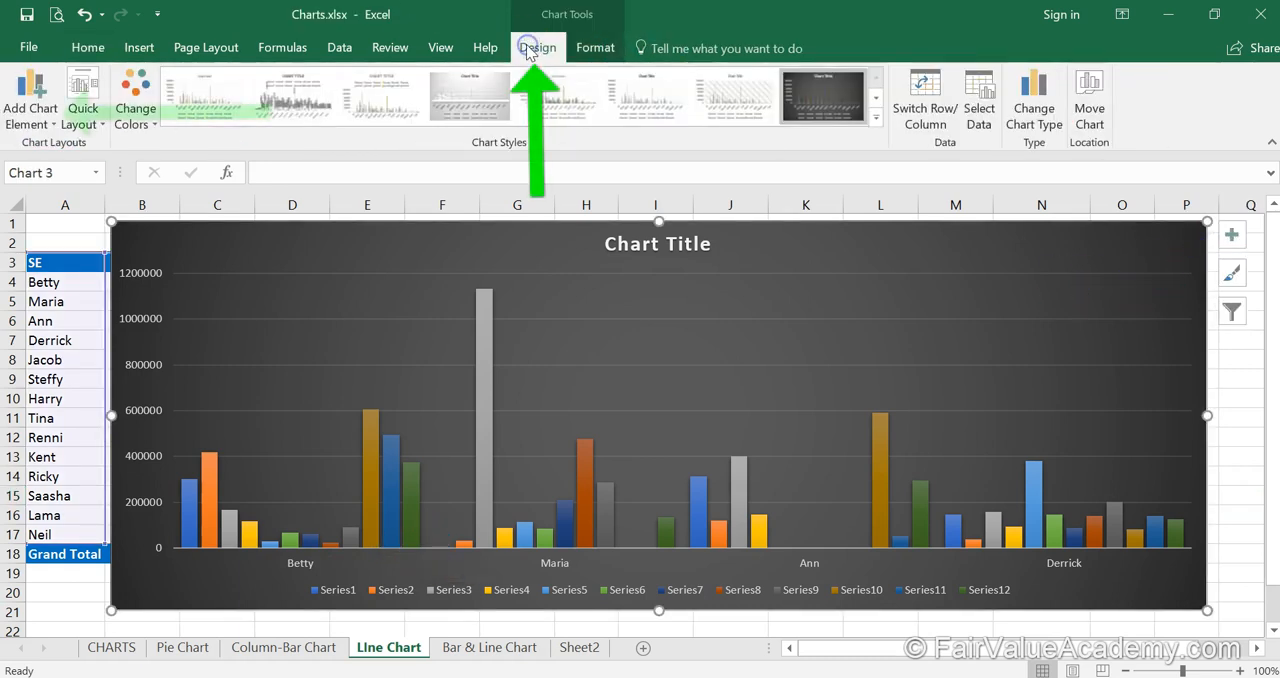
left_click(55, 125)
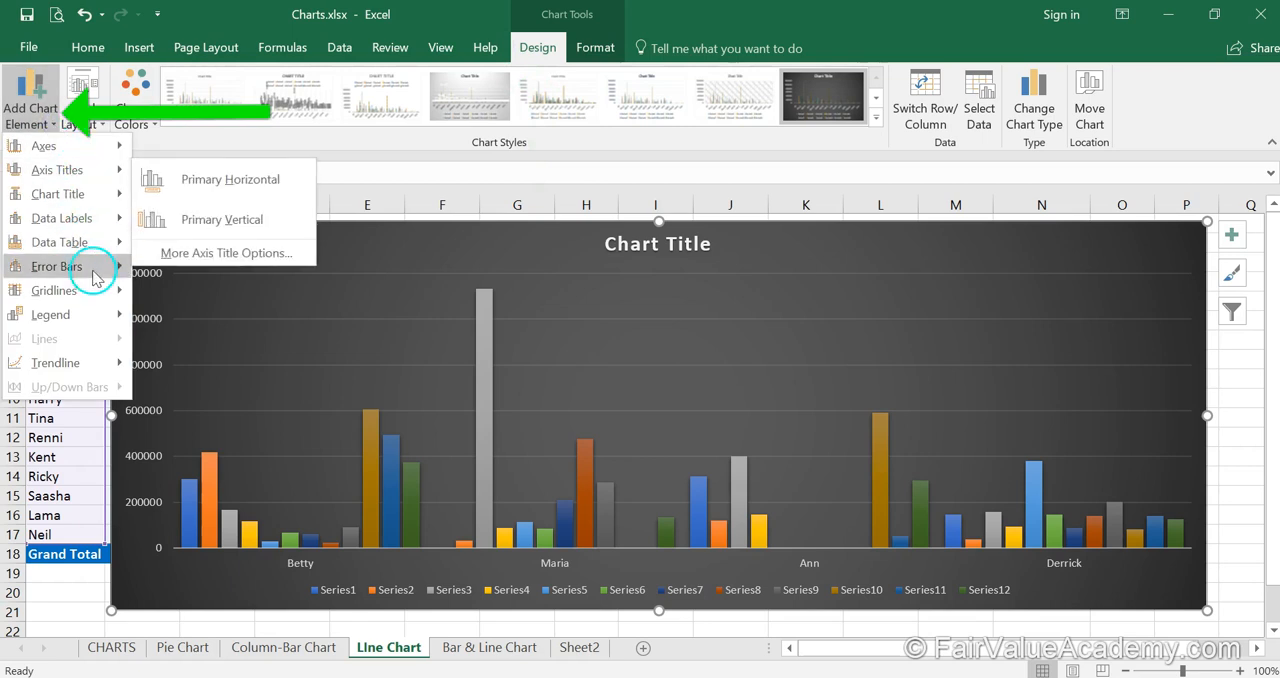
mouse_move(100, 290)
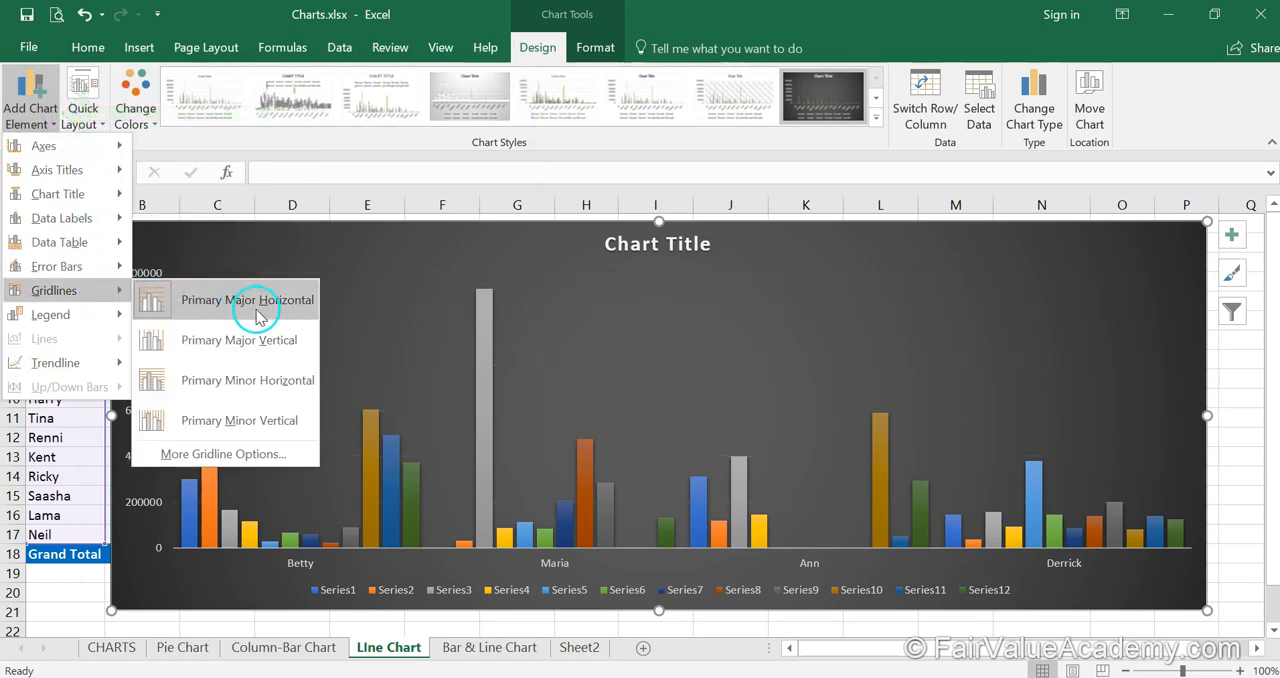
left_click(262, 341)
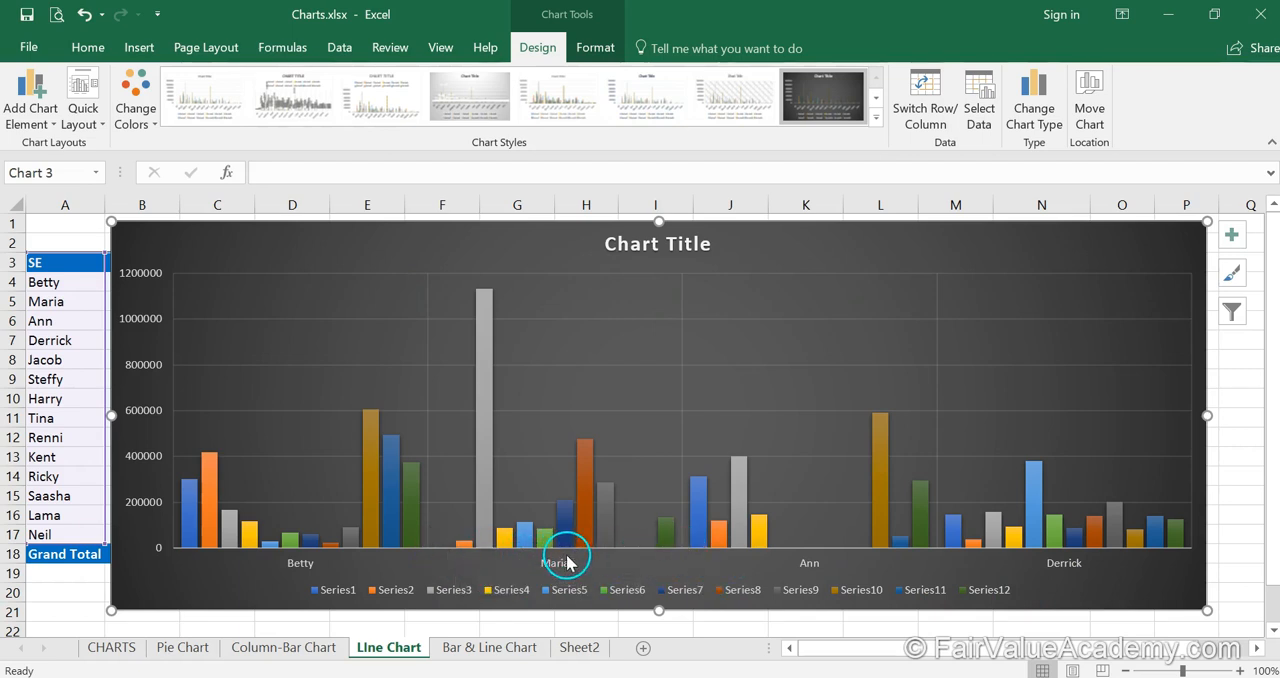
left_click(220, 617)
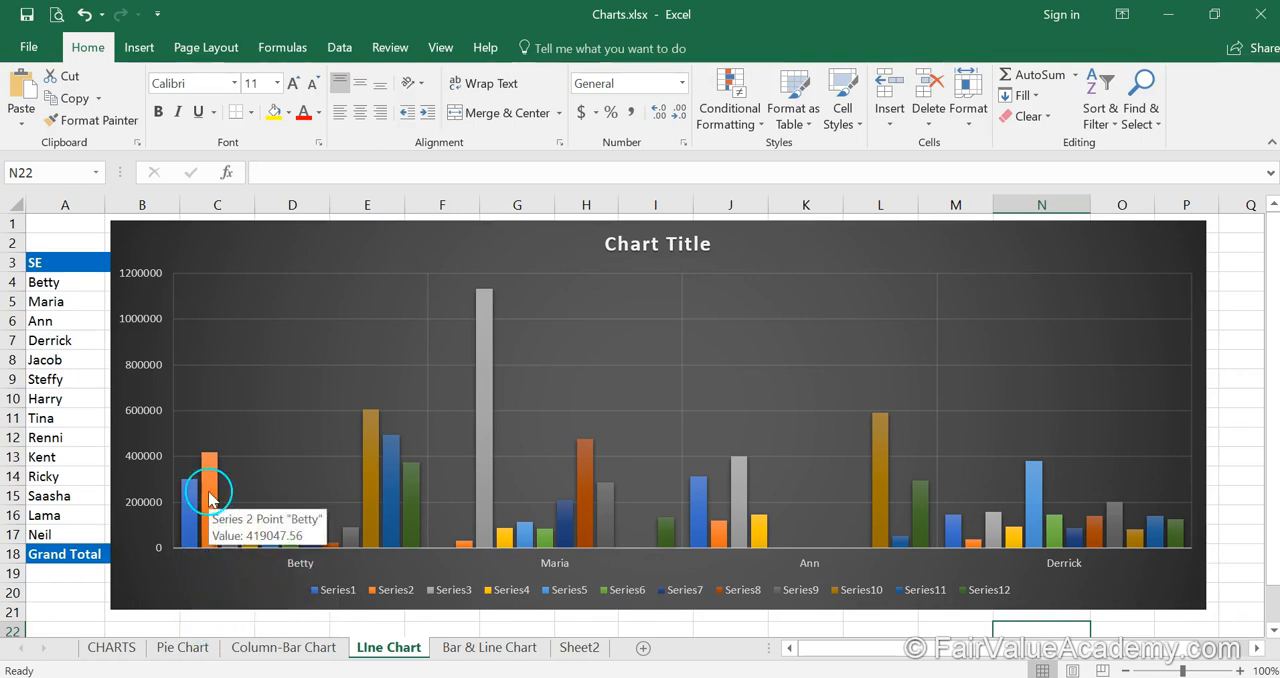
- Examine the monthly column values in each of the four salespeople's groups, comparing the series between the vertical gridlines
mouse_move(332, 549)
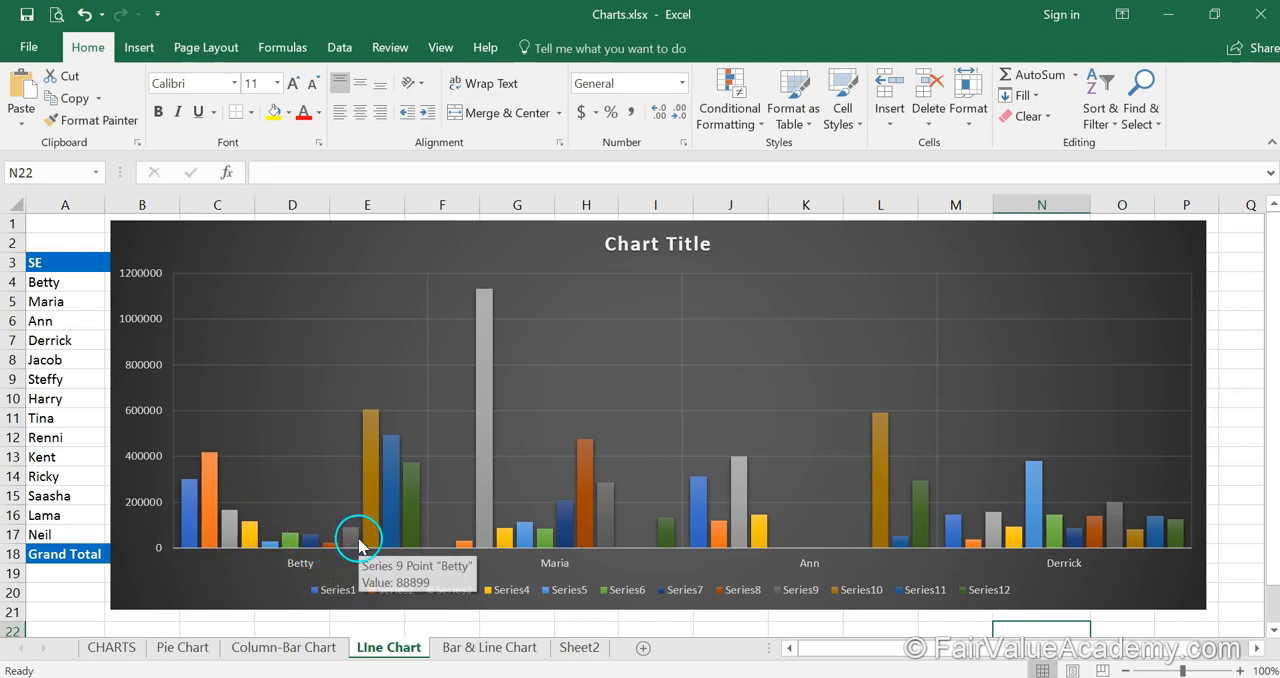
mouse_move(377, 445)
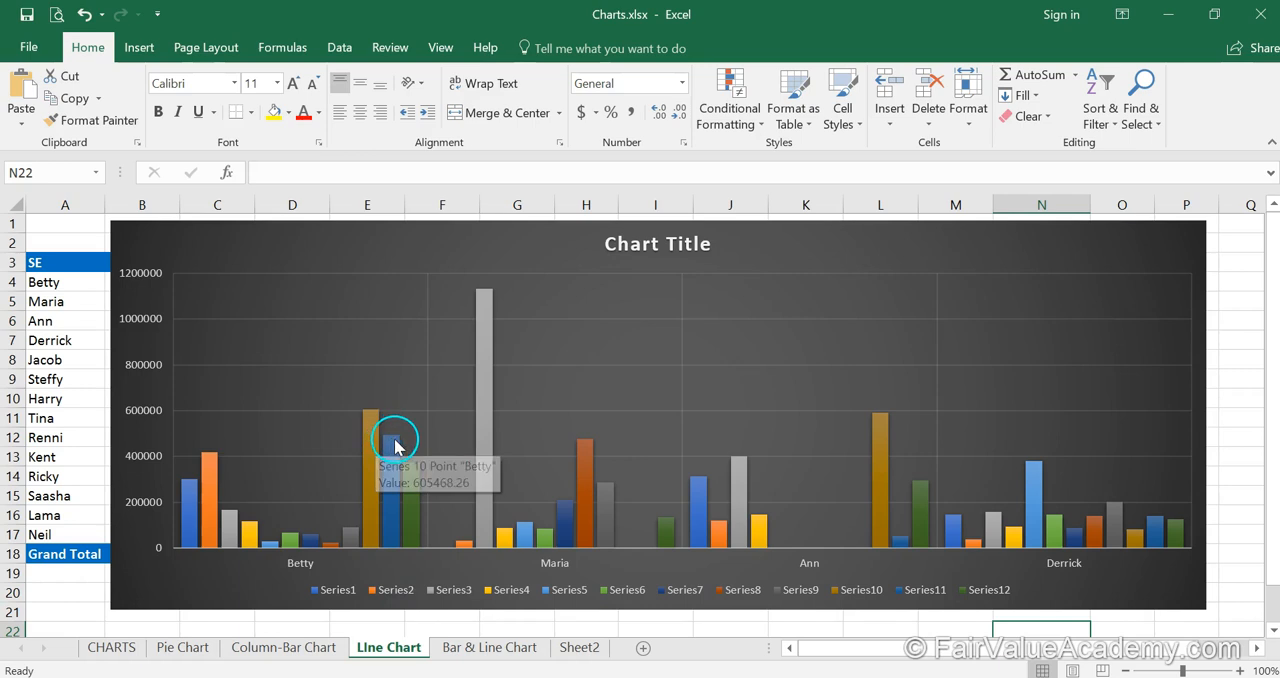
mouse_move(419, 495)
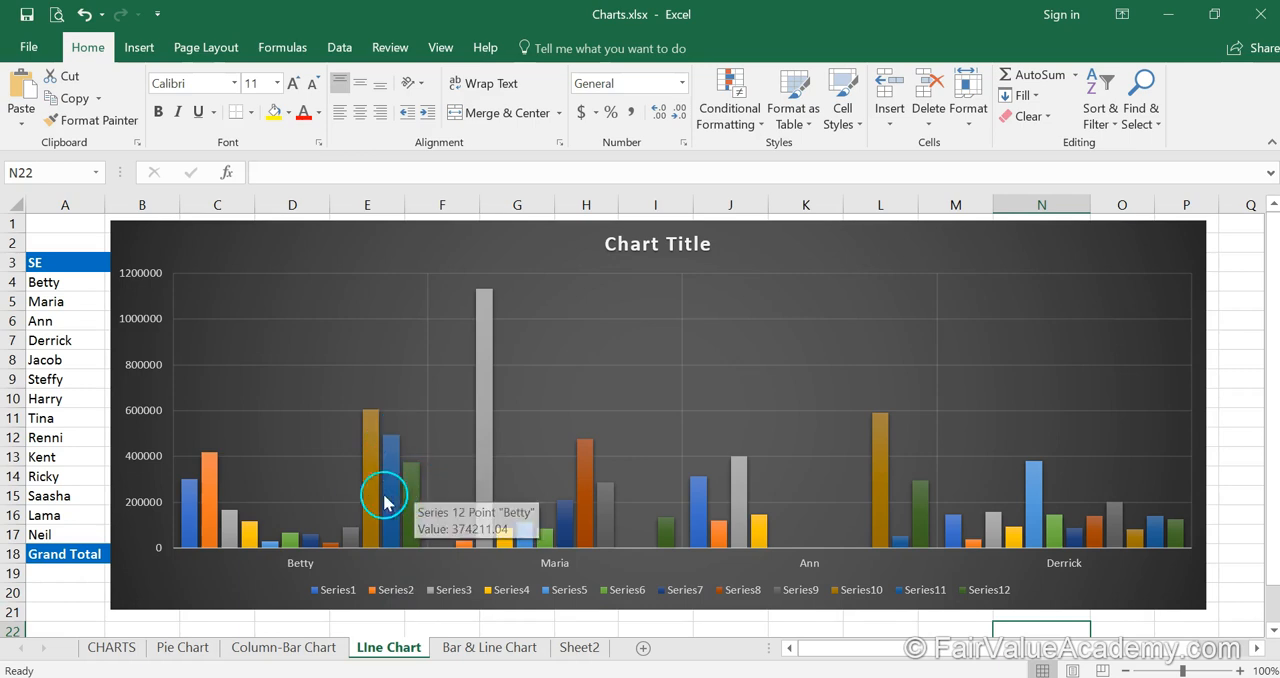
mouse_move(365, 503)
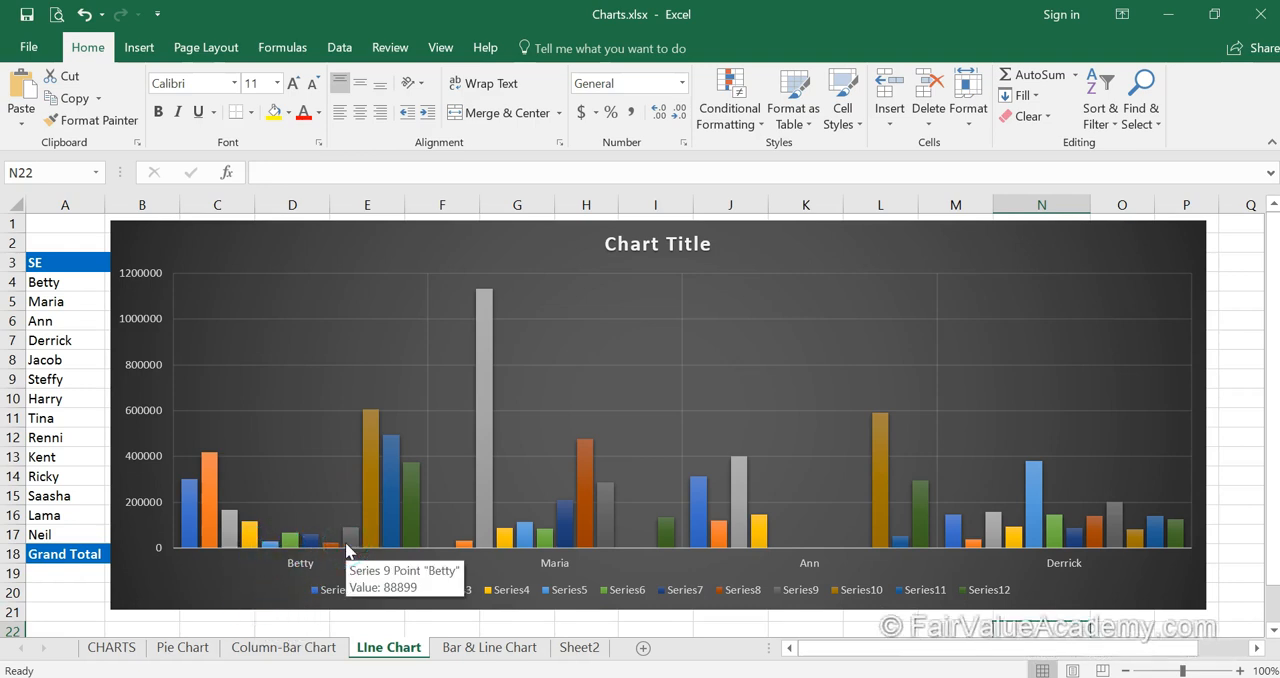
left_click(467, 539)
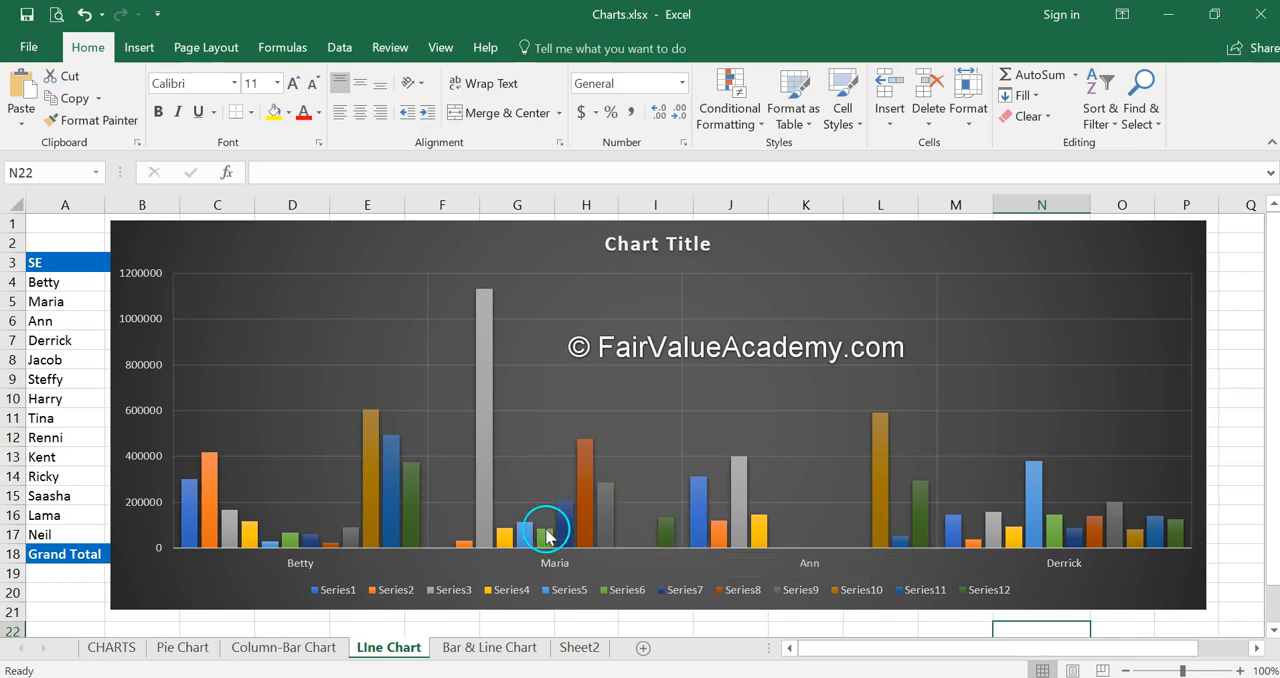
mouse_move(547, 537)
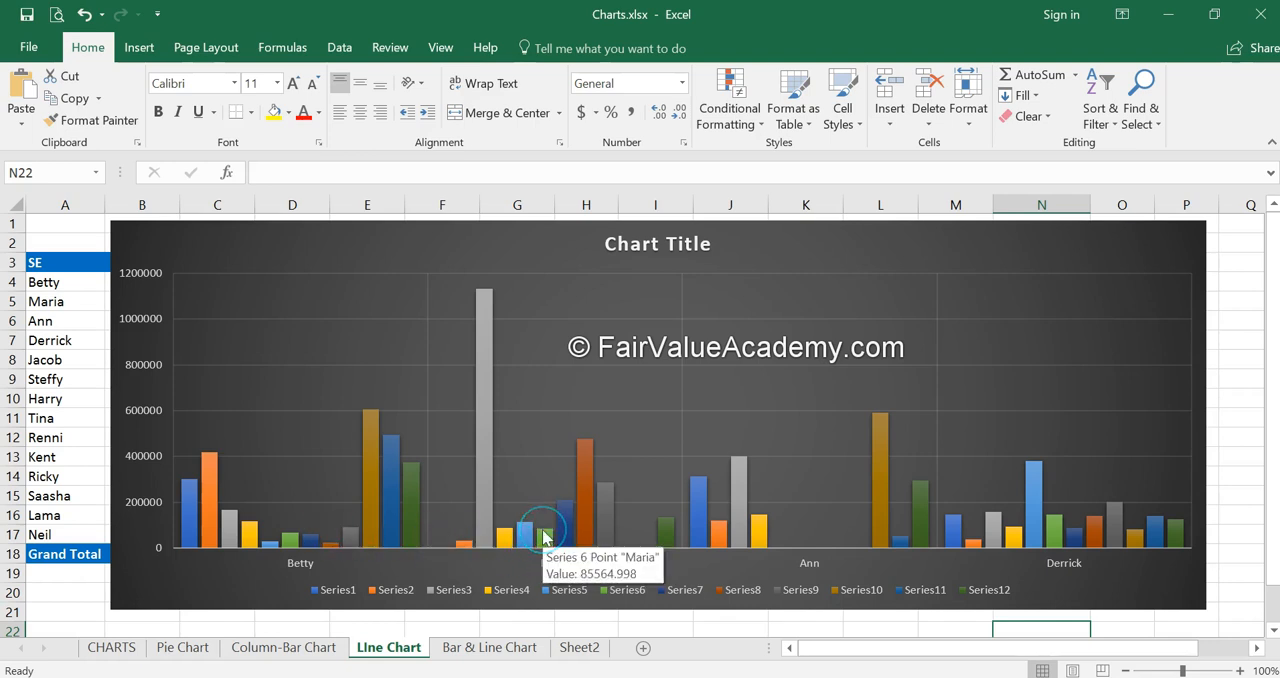
left_click(829, 549)
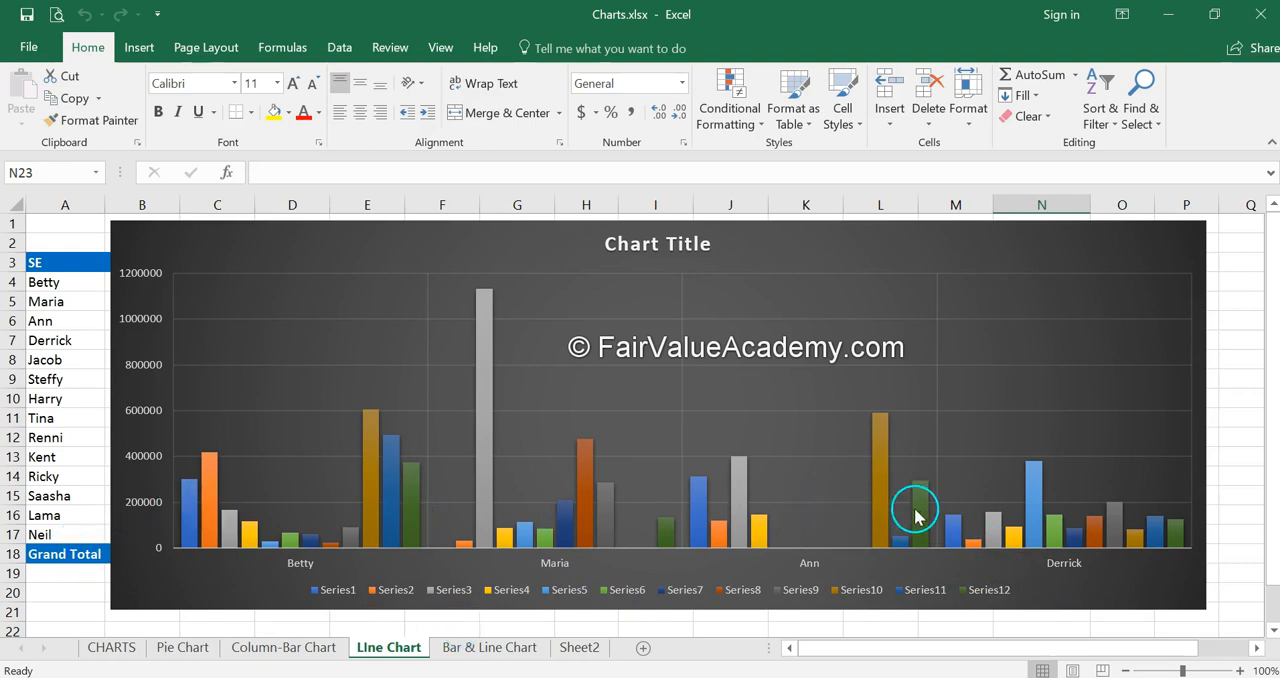
mouse_move(979, 522)
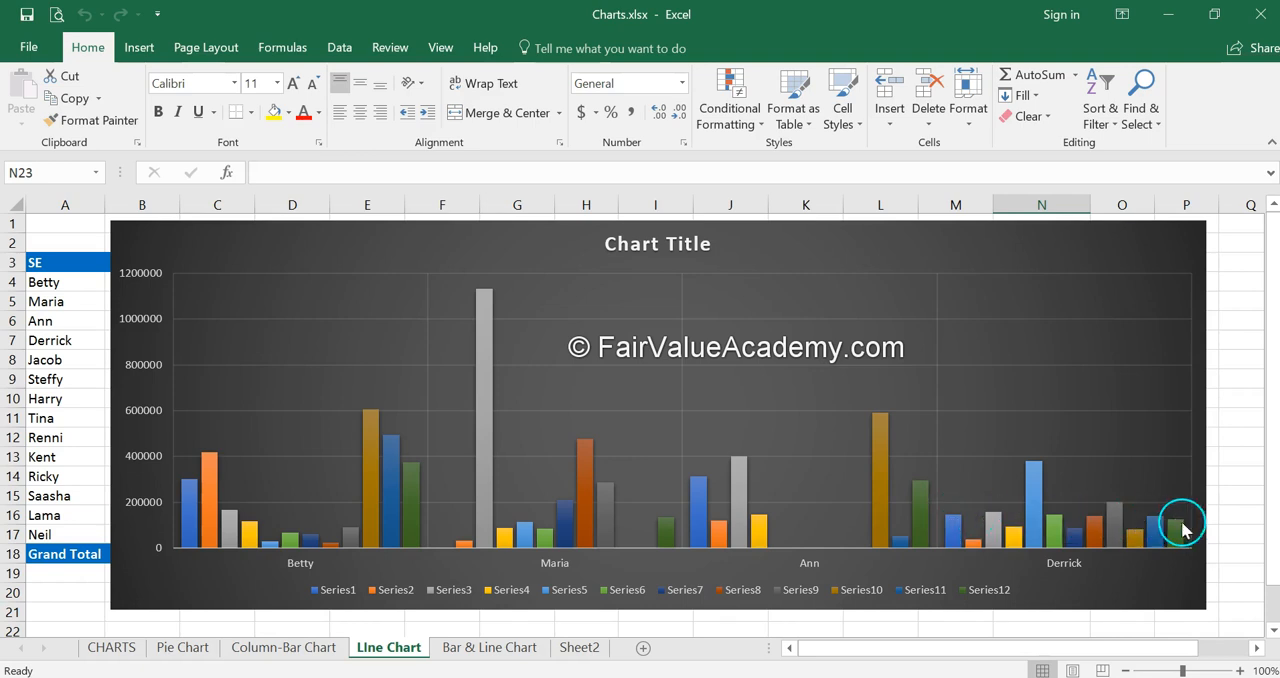
mouse_move(953, 542)
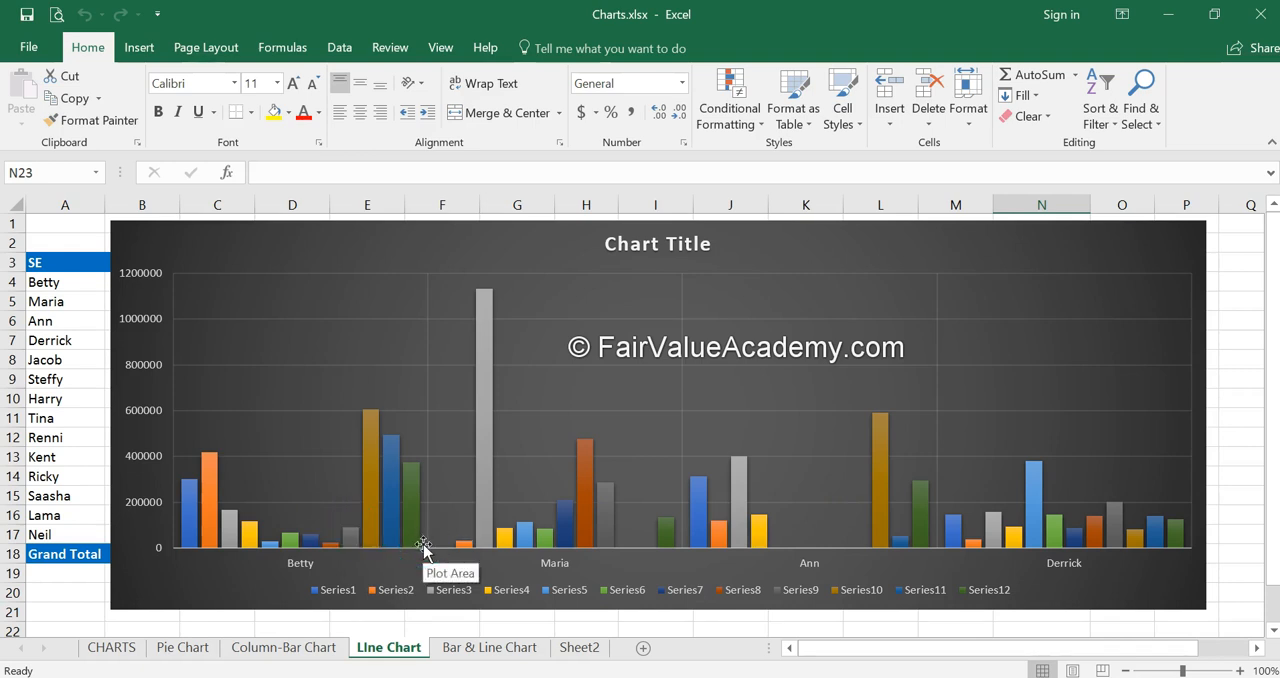
left_click(543, 550)
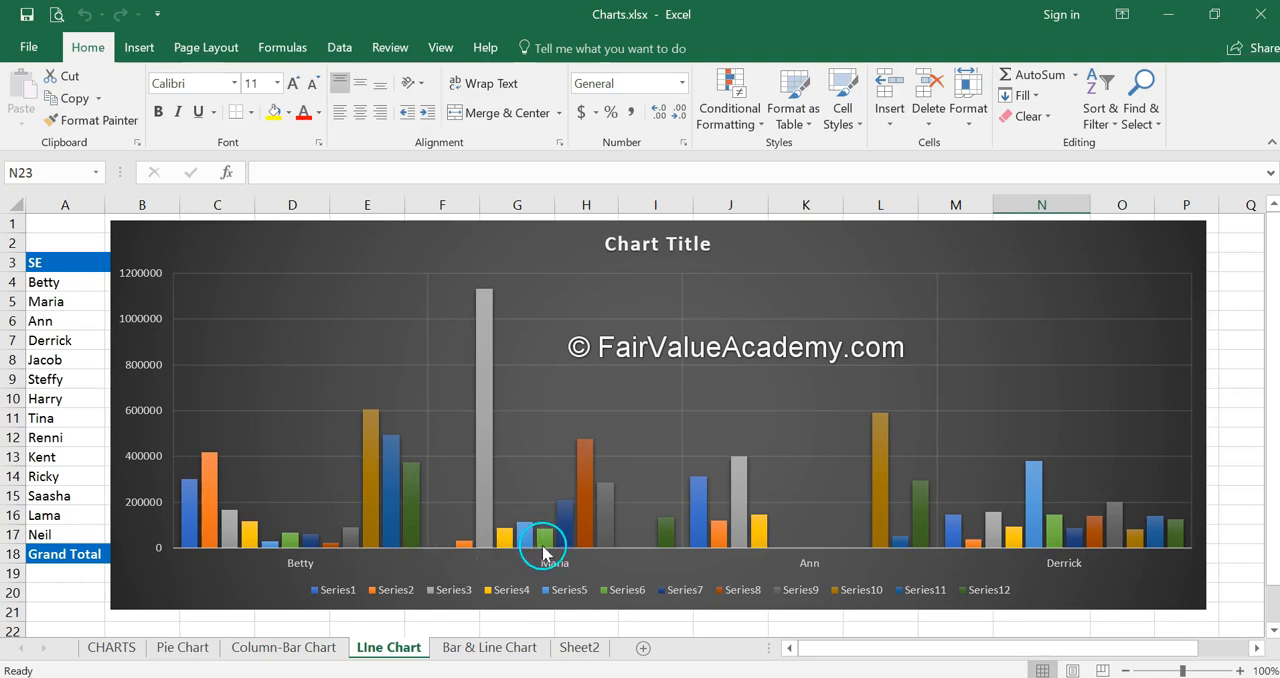